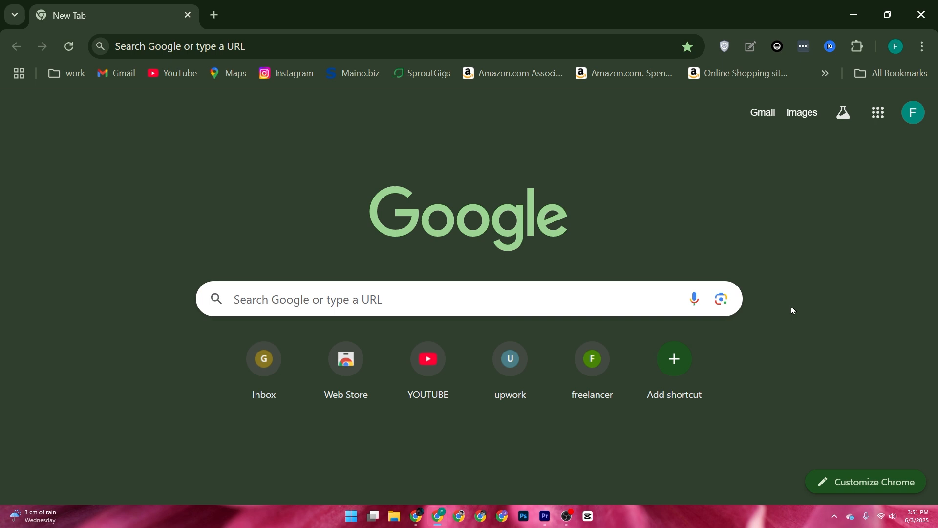
Step: Search Google for "printful.com login"
left_click(365, 308)
type("prinny")
key("BackSpace")
key("BackSpace")
type("t")
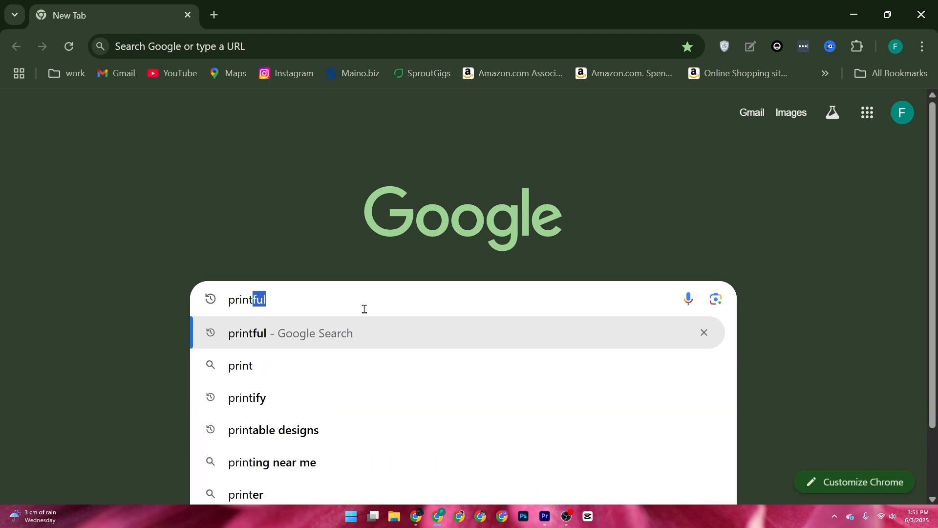
key("Return")
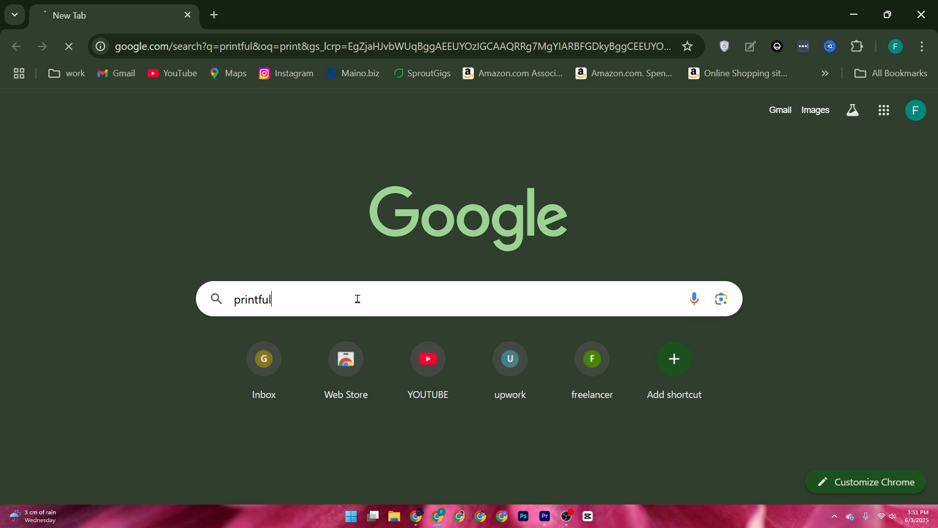
left_click(339, 301)
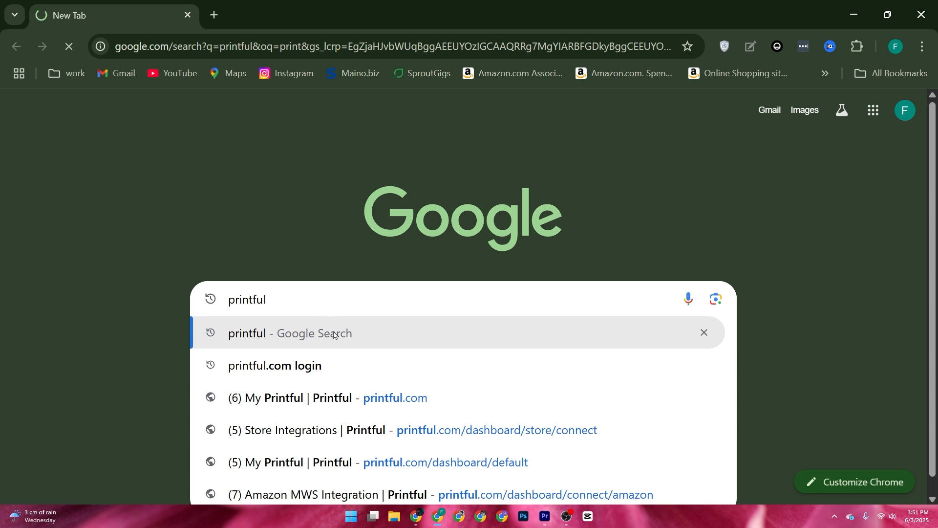
left_click(335, 364)
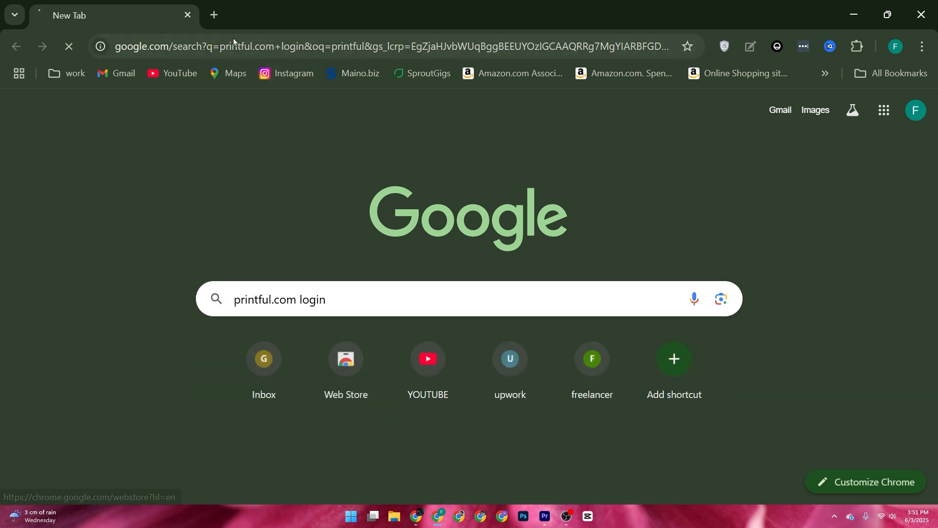
Step: Open an additional browser tab and reload the printful.com login search in the original one
left_click(214, 15)
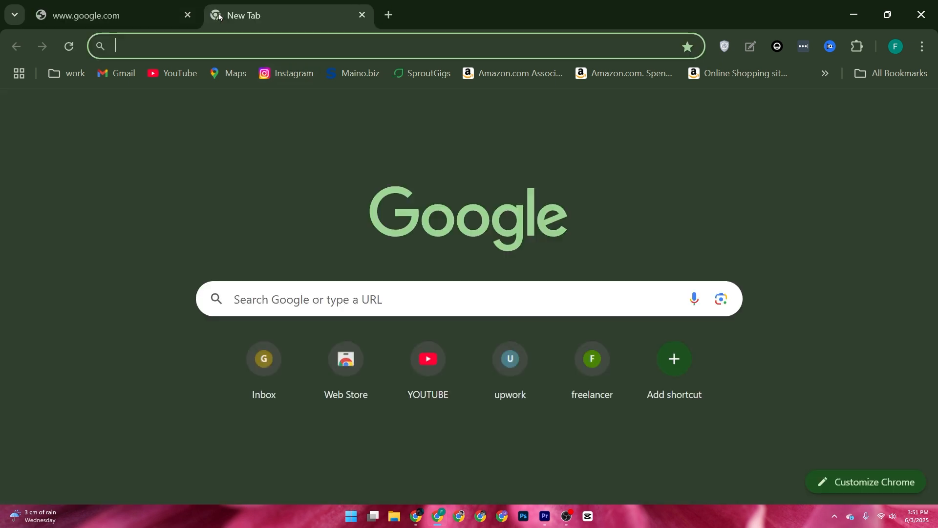
left_click(145, 13)
left_click(280, 439)
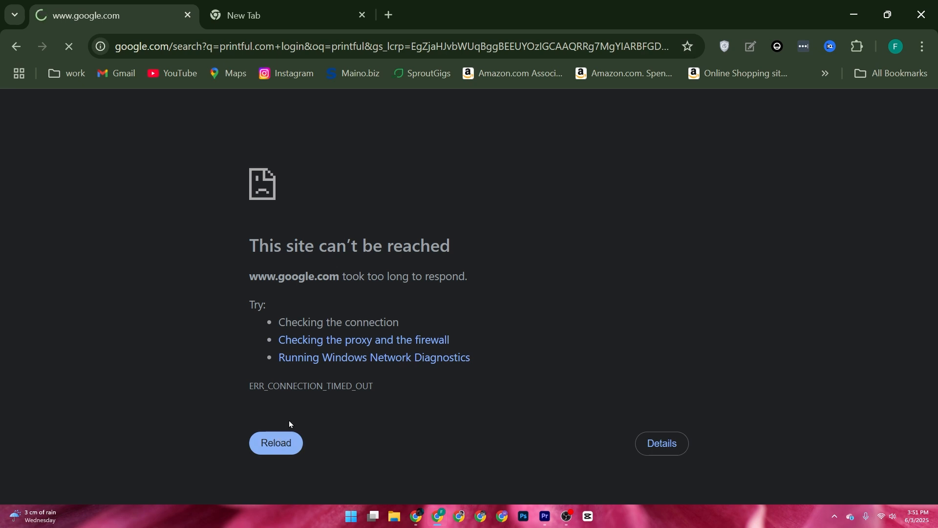
Step: Search Google for "printful" in the second browser tab
left_click(268, 21)
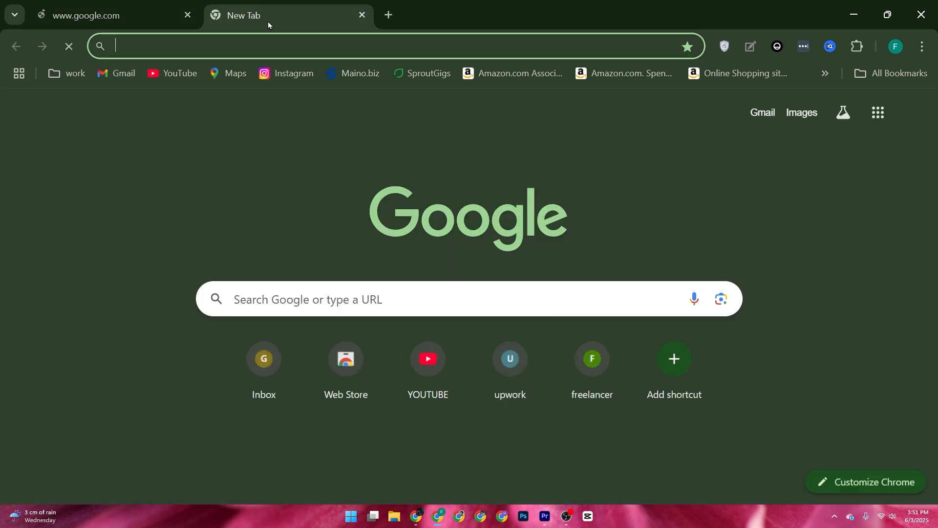
left_click(291, 296)
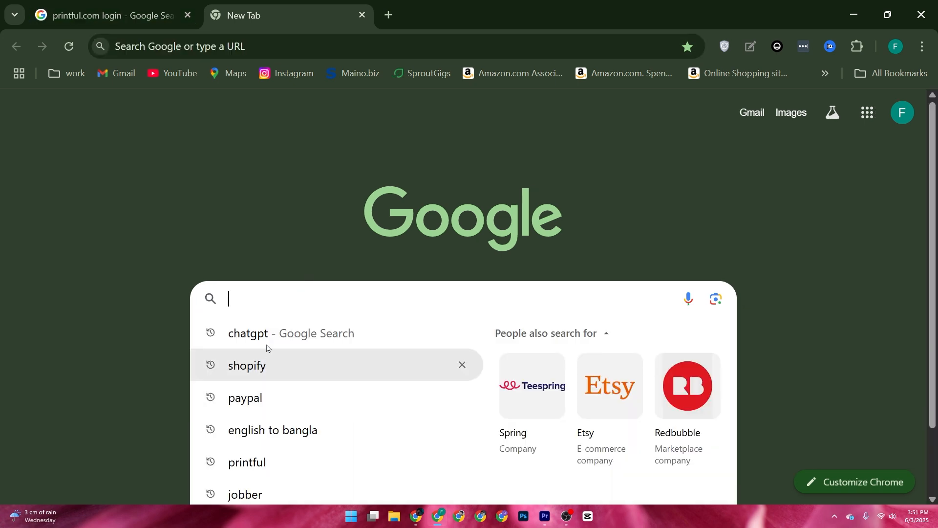
left_click(247, 465)
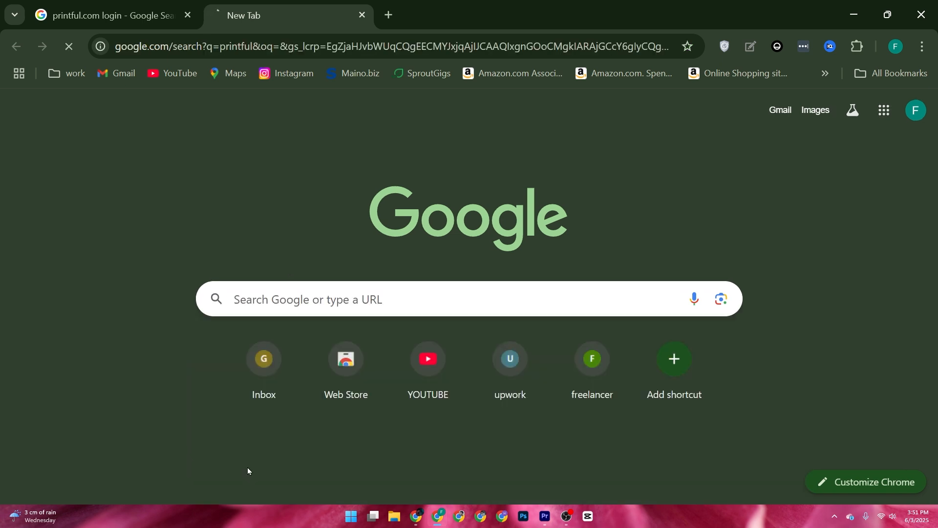
Step: Open Printful's sign-in page from the printful.com login results and close the extra search tab
left_click(147, 7)
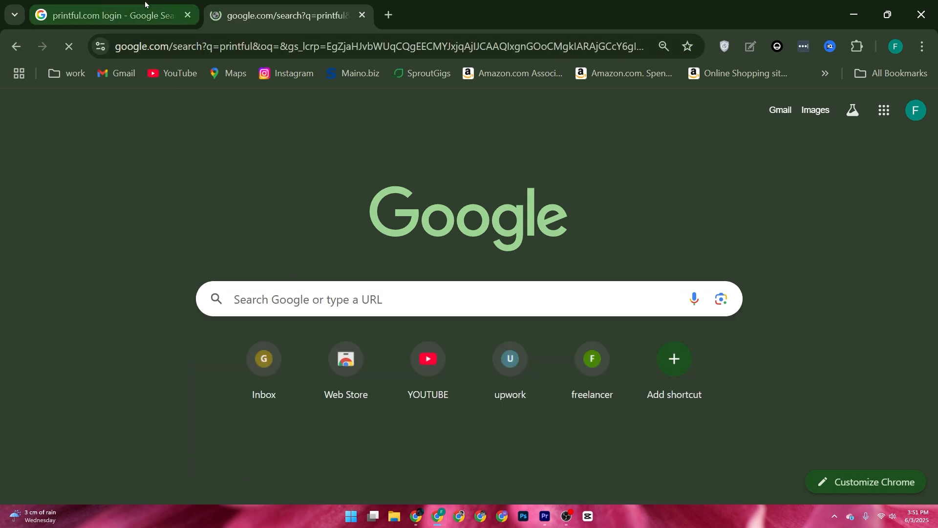
left_click(150, 266)
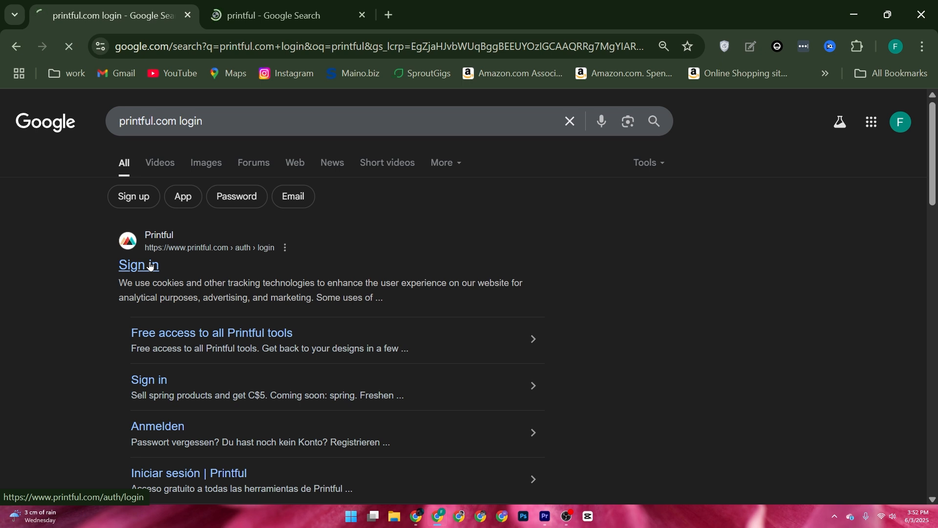
left_click(358, 16)
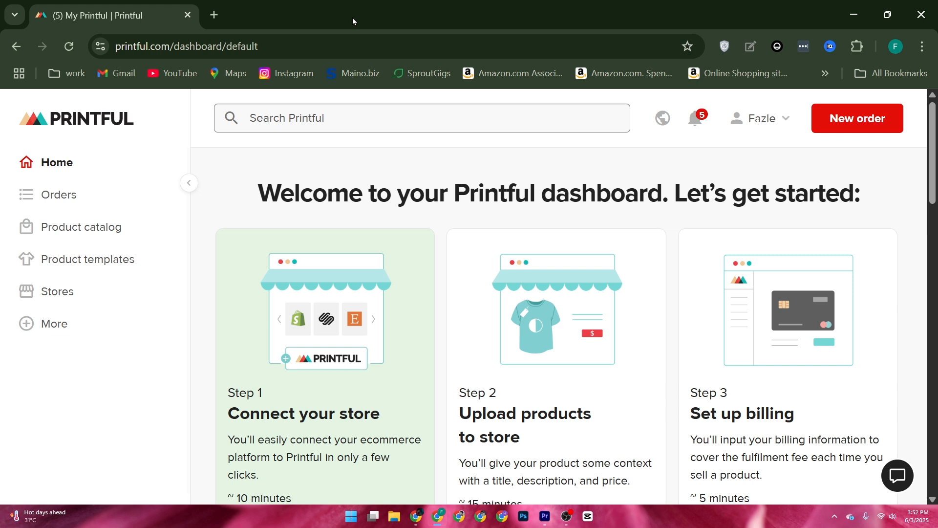
Step: Look over the dashboard's getting-started steps and open the list of platforms for a new store from the Stores page
scroll(579, 144, "down", 1)
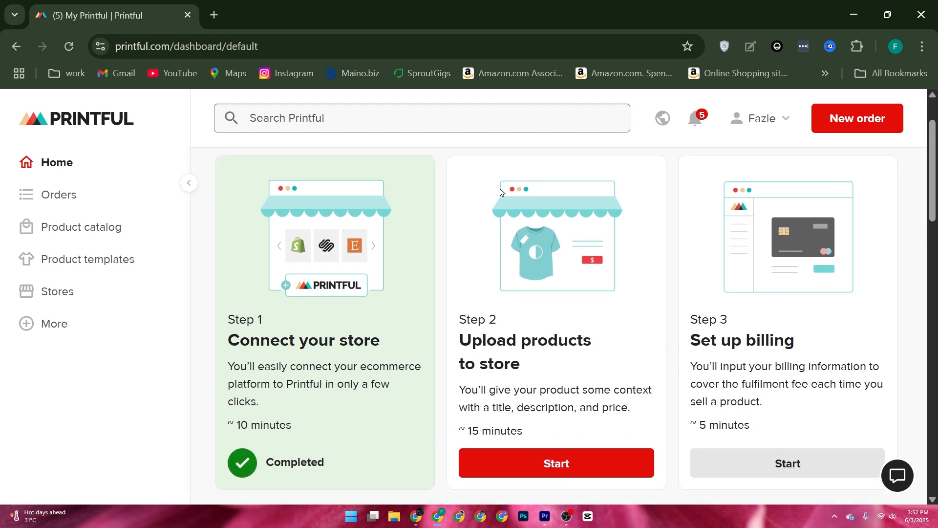
scroll(491, 226, "up", 1)
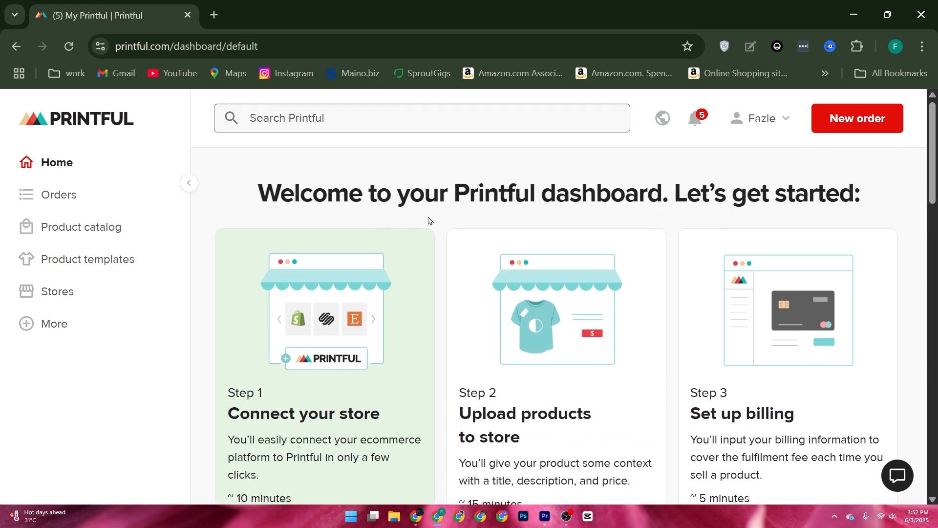
scroll(471, 283, "down", 1)
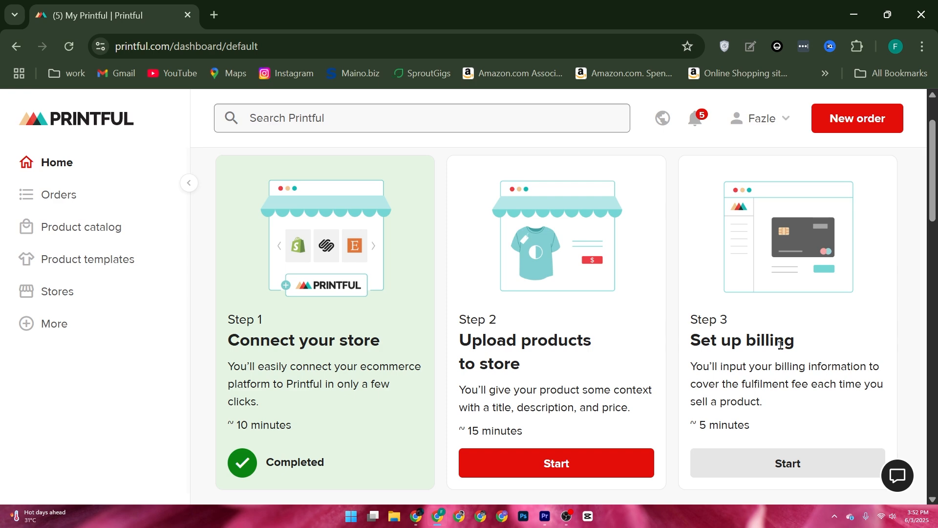
scroll(780, 345, "down", 3)
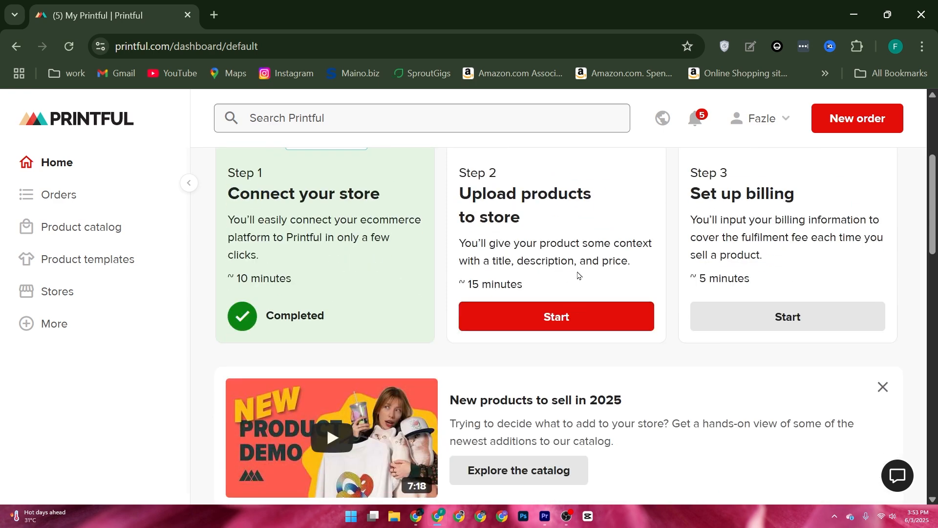
left_click(99, 296)
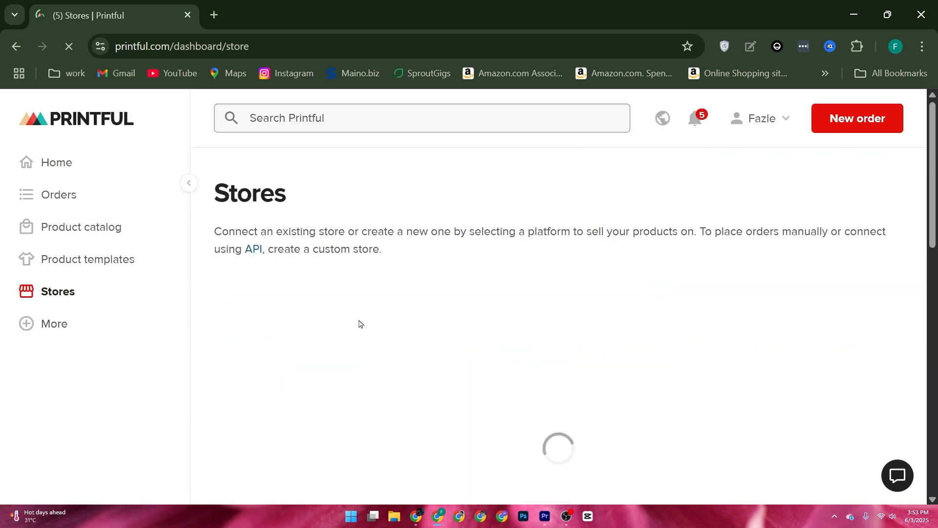
scroll(396, 366, "down", 7)
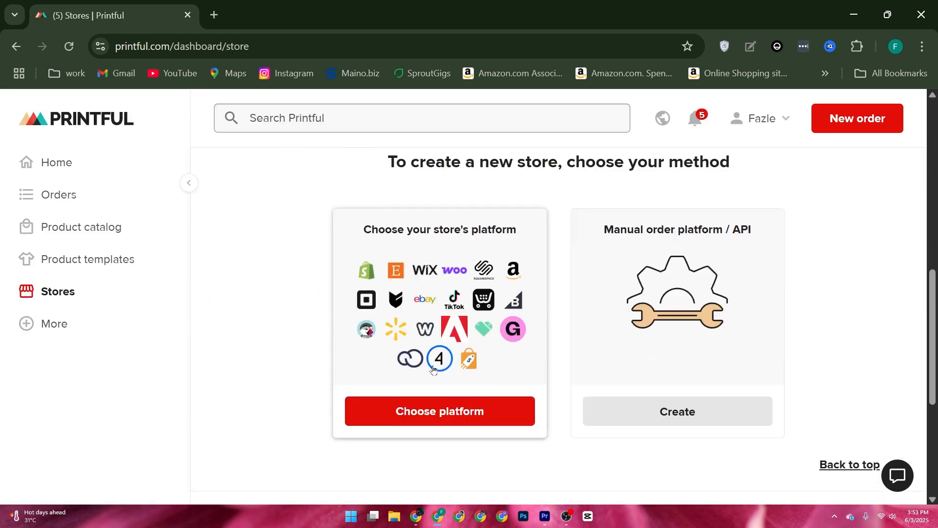
left_click(396, 403)
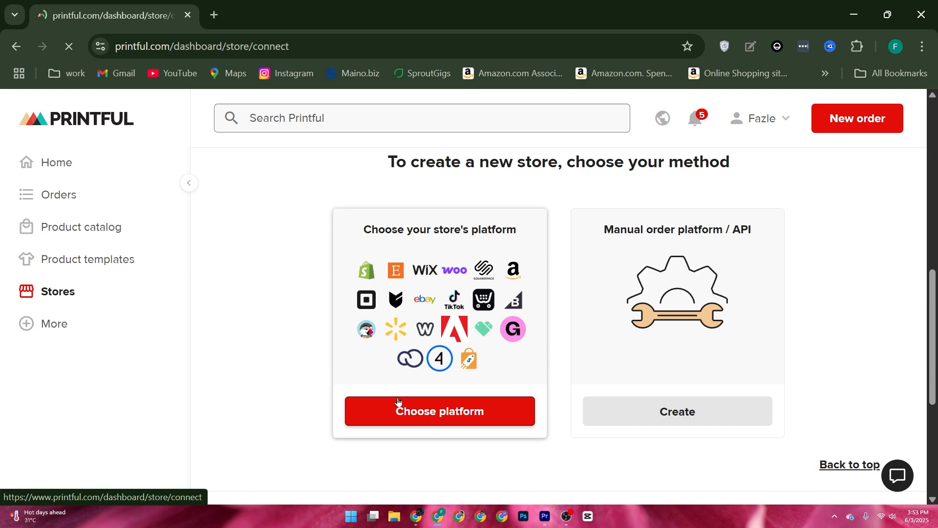
scroll(607, 284, "down", 2)
scroll(607, 284, "down", 3)
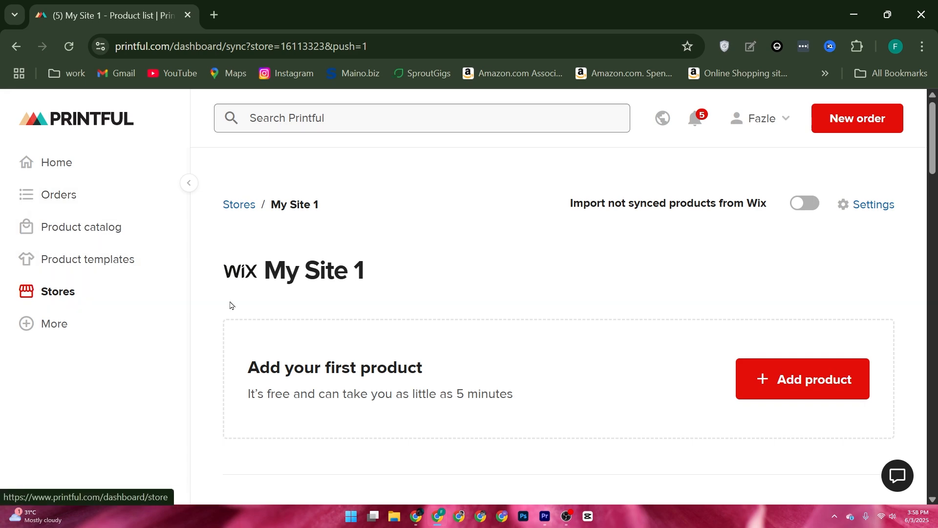
Step: Look through the My Site 1 product page, then go back to Stores and browse the ecommerce platforms available to connect
scroll(368, 291, "down", 10)
scroll(383, 290, "up", 4)
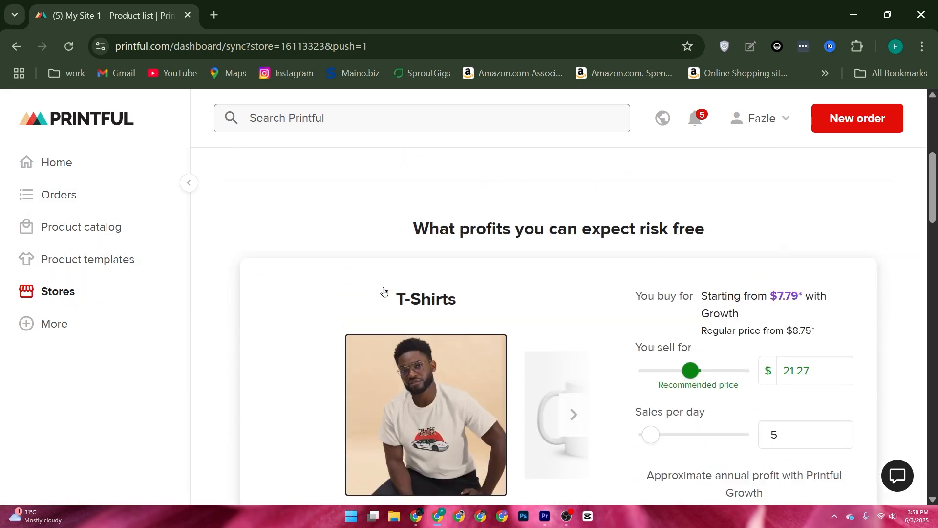
scroll(384, 290, "up", 6)
left_click(63, 299)
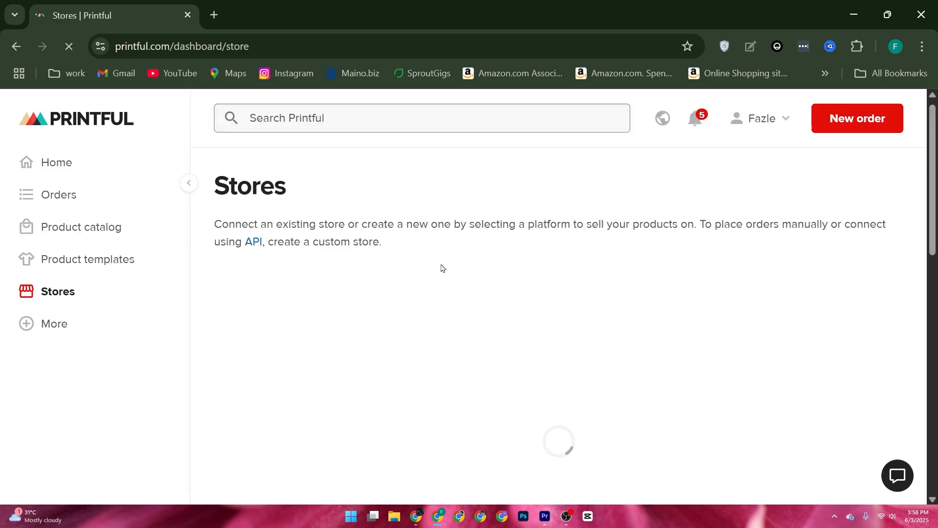
scroll(442, 267, "down", 10)
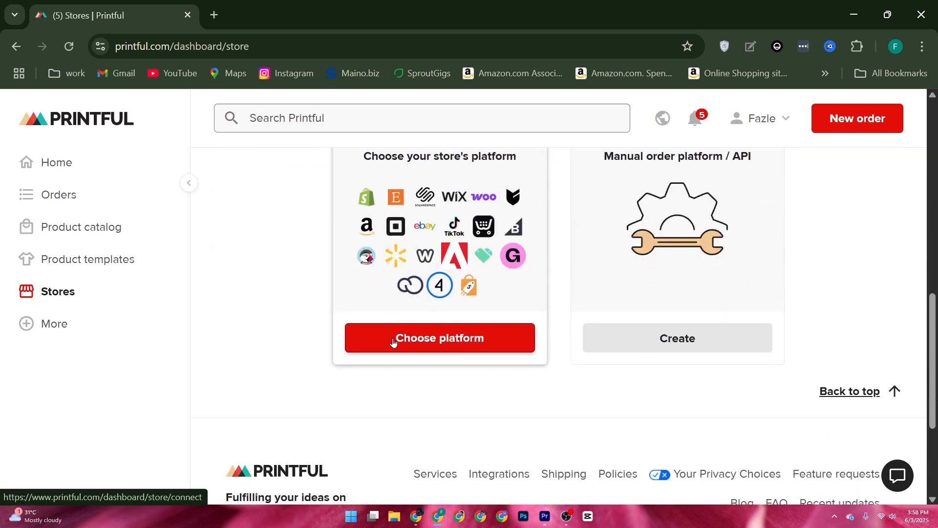
left_click(393, 340)
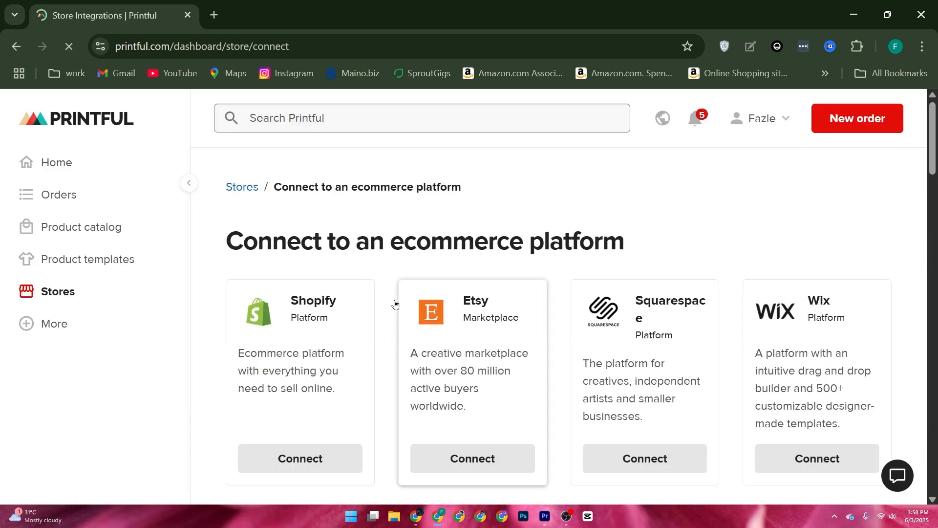
scroll(415, 278, "down", 8)
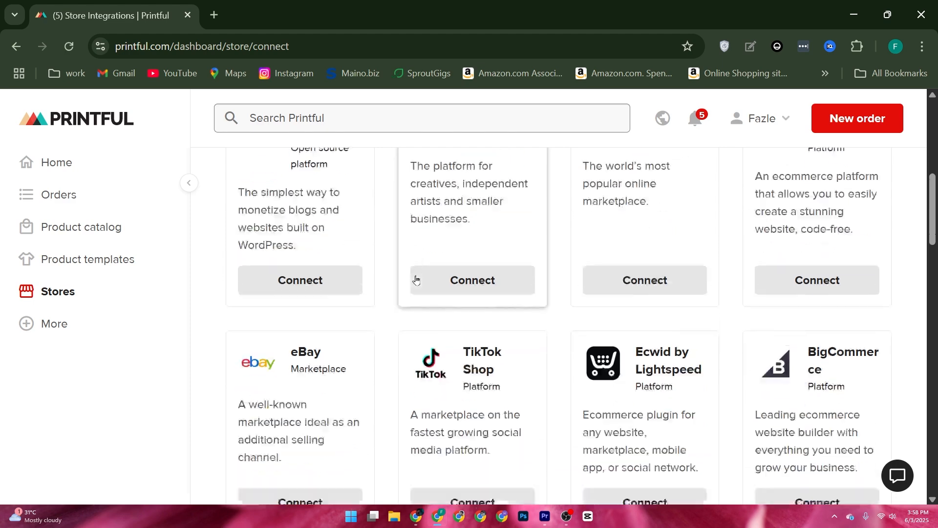
scroll(416, 276, "up", 7)
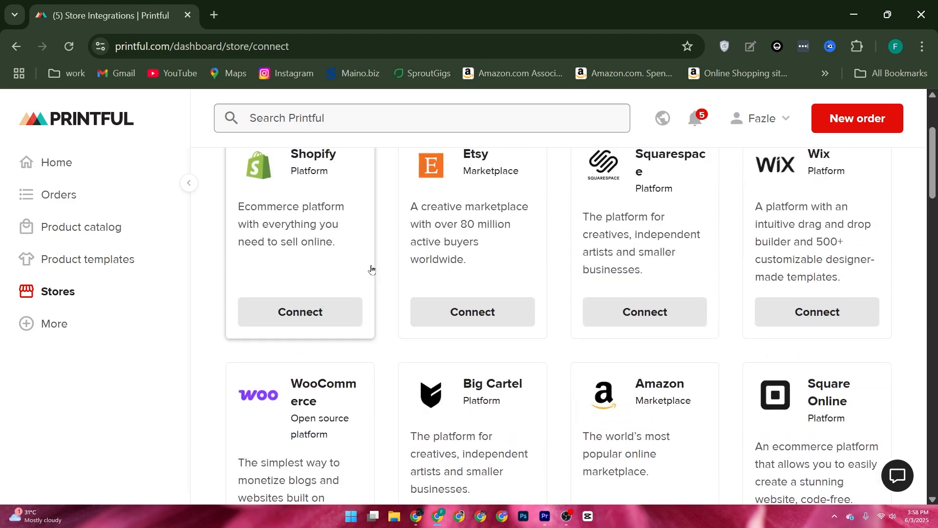
scroll(373, 269, "up", 3)
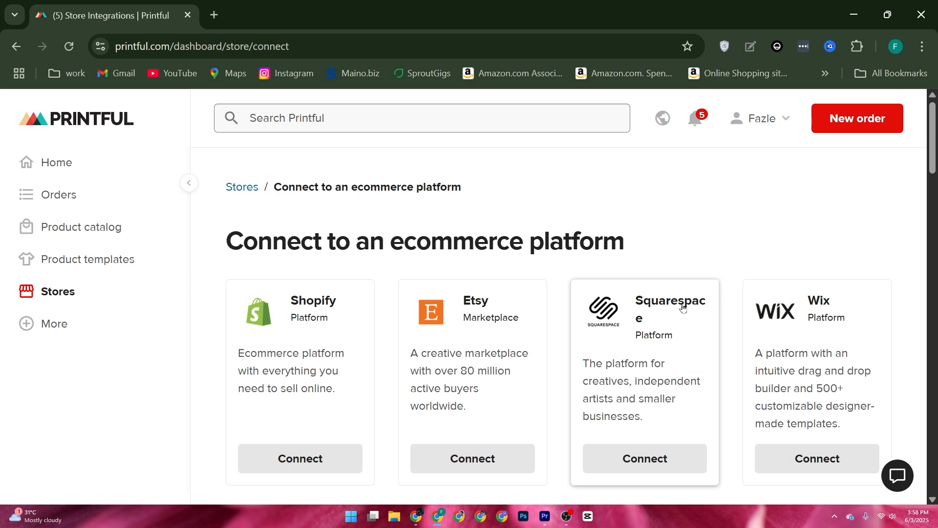
scroll(694, 308, "down", 3)
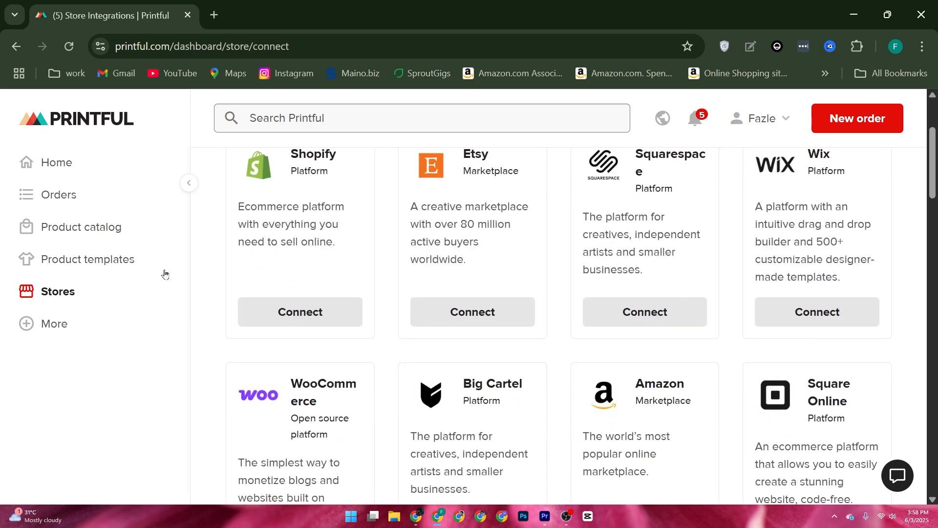
Step: Review the Orders page and open the spreadsheet order import for the Wix store My Site 1
left_click(77, 192)
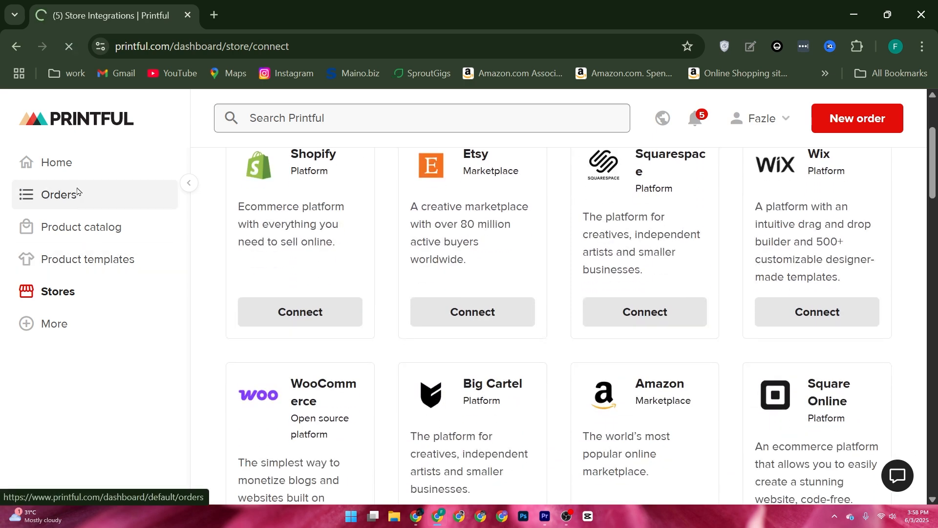
scroll(353, 267, "down", 3)
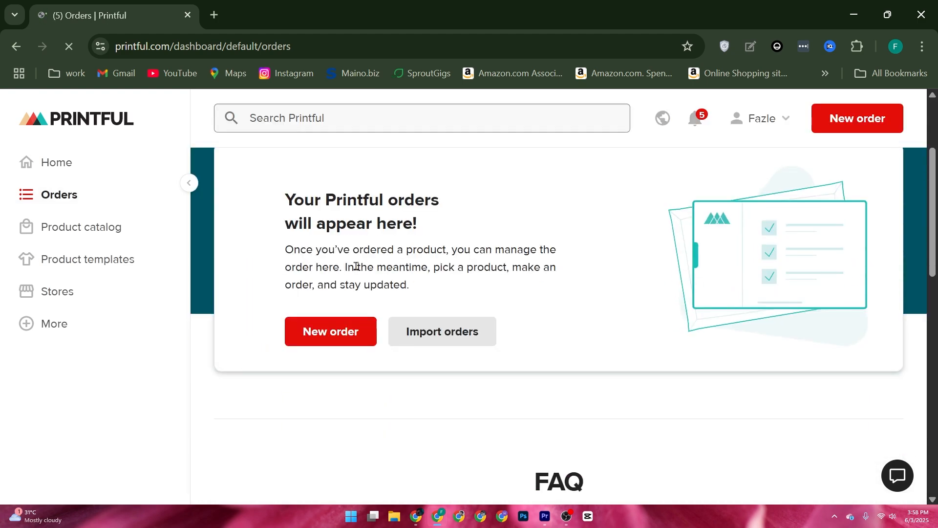
scroll(342, 279, "down", 3)
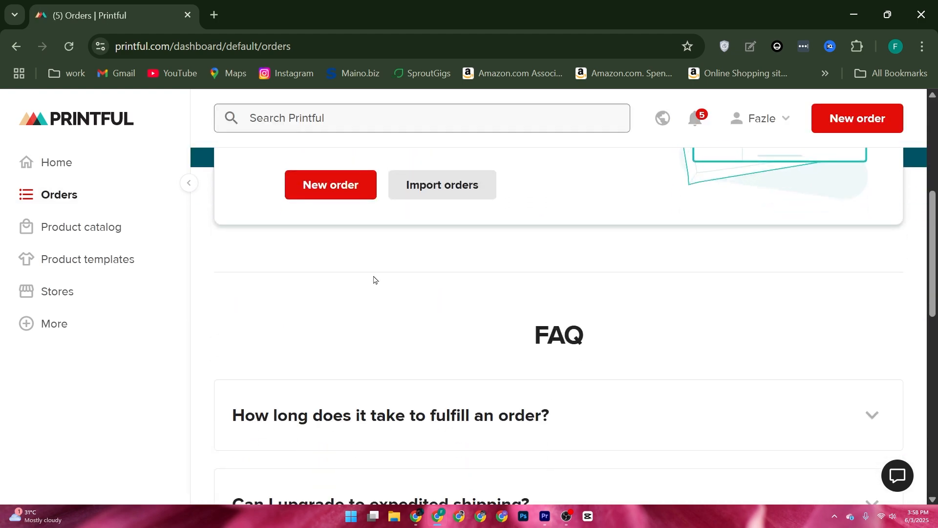
scroll(374, 279, "down", 3)
scroll(373, 274, "up", 6)
left_click(424, 332)
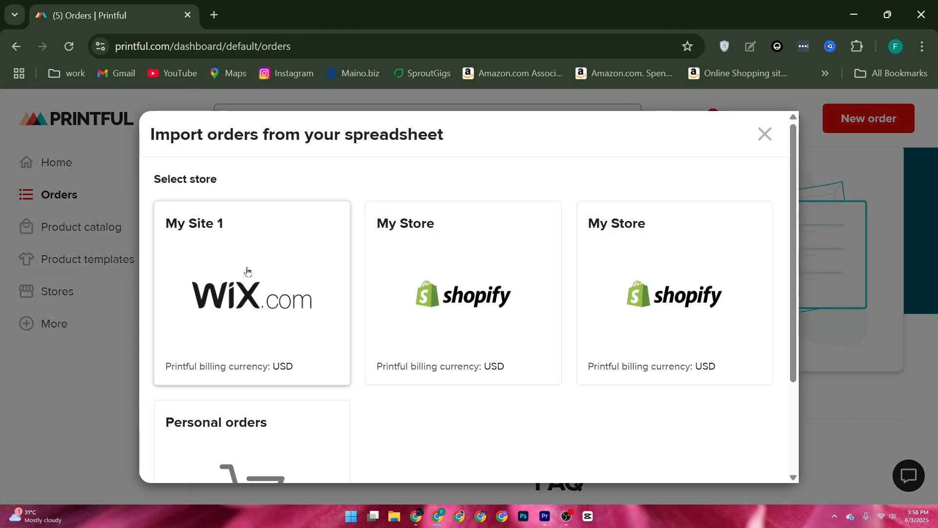
left_click(464, 285)
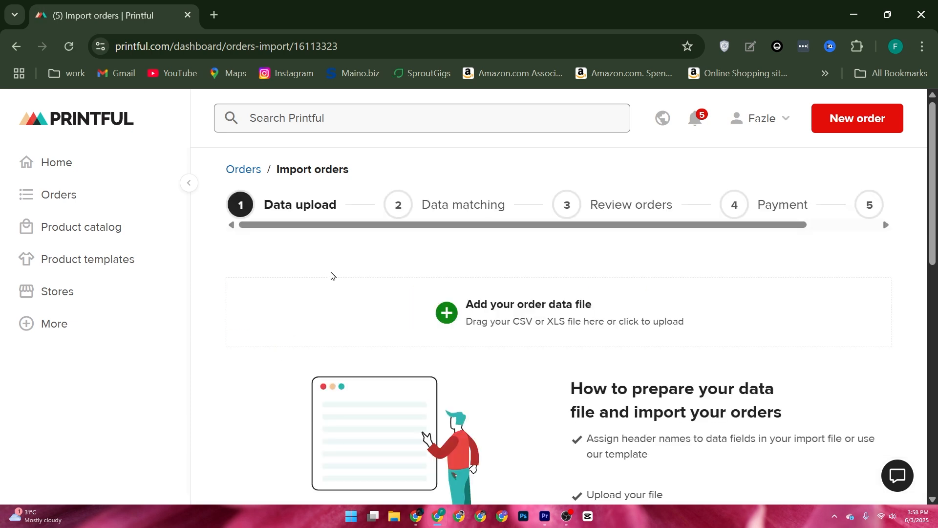
scroll(332, 276, "down", 3)
scroll(322, 274, "up", 2)
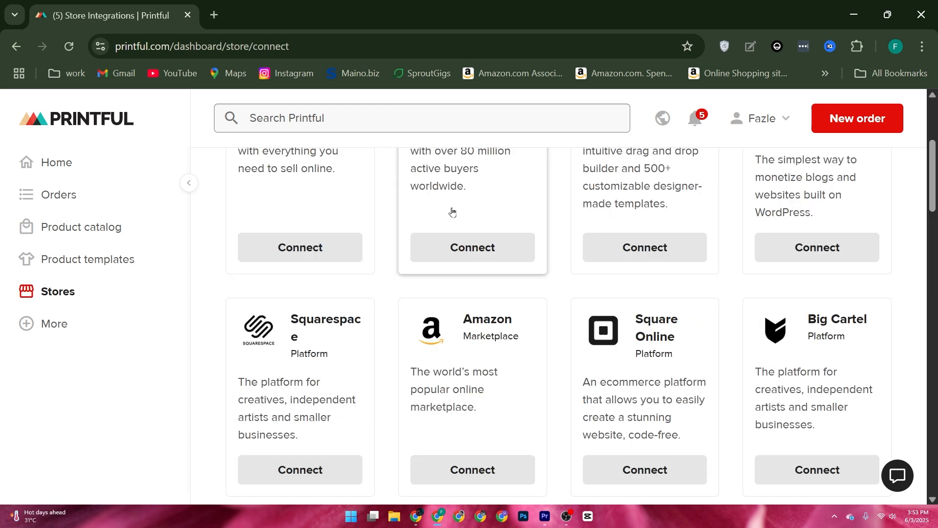
Step: Return to the Printful dashboard's home page
left_click(37, 165)
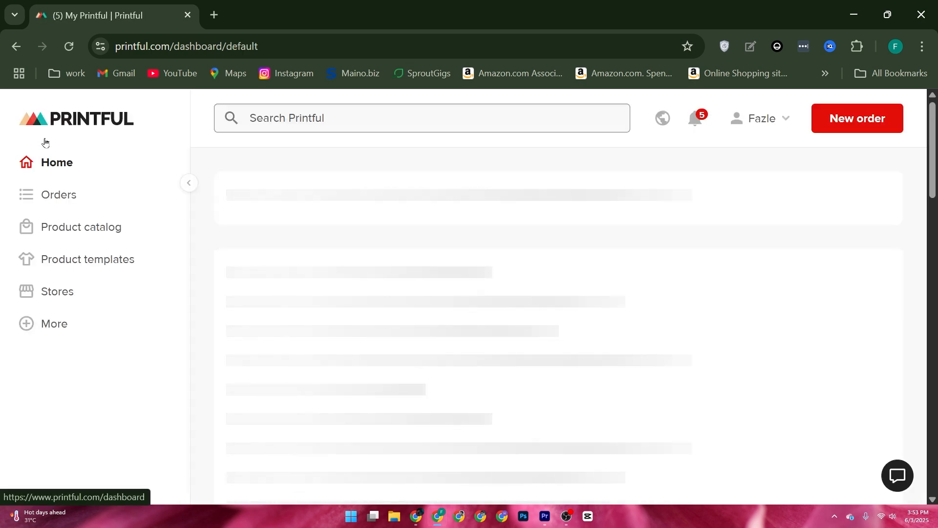
Step: Open the Wix store My Site 1 from the Stores page and start adding a product to it
scroll(537, 312, "down", 5)
left_click(539, 314)
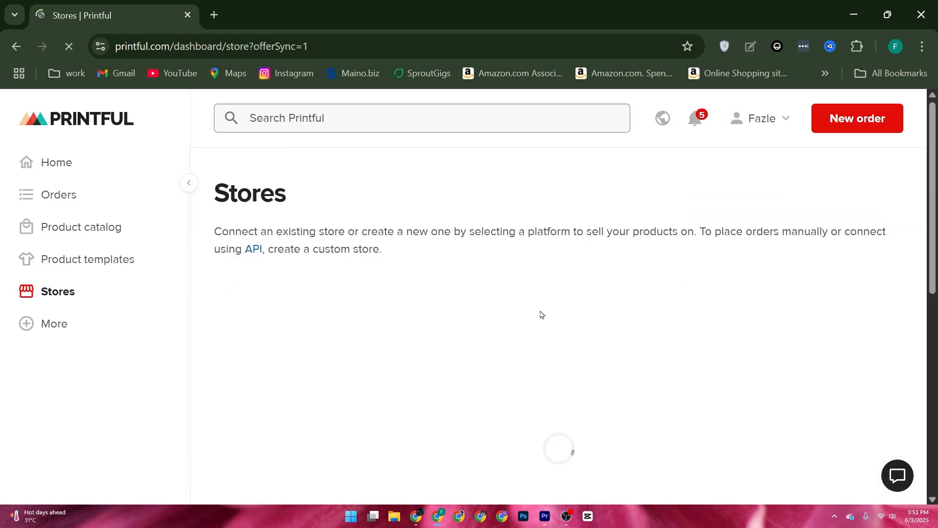
scroll(542, 314, "down", 1)
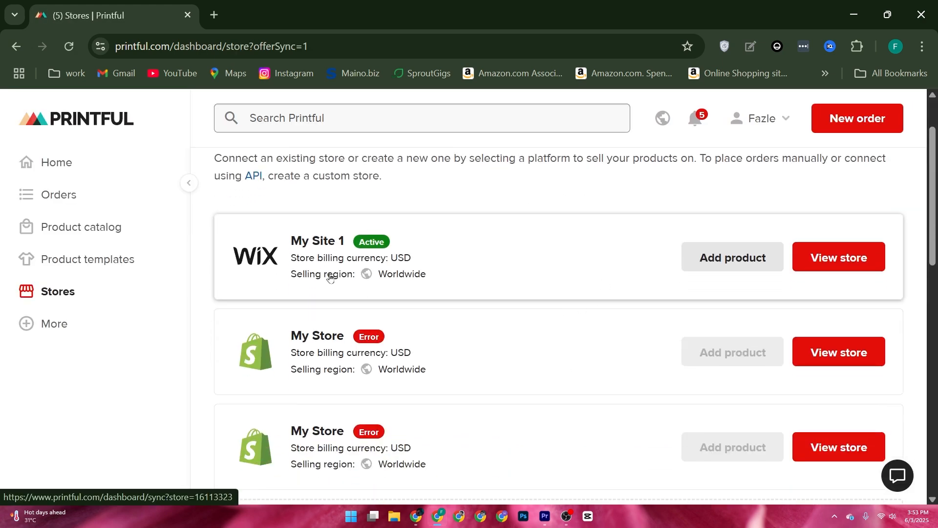
left_click(816, 254)
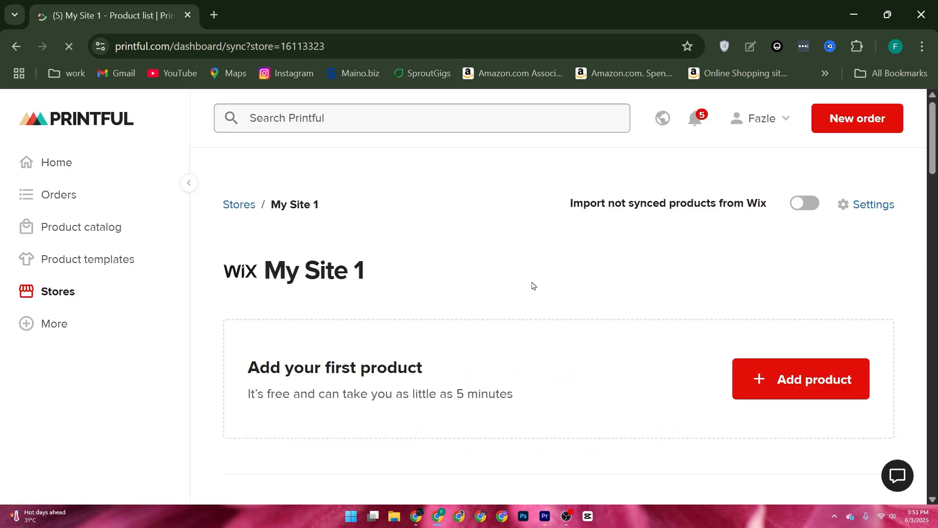
scroll(571, 289, "down", 1)
left_click(792, 306)
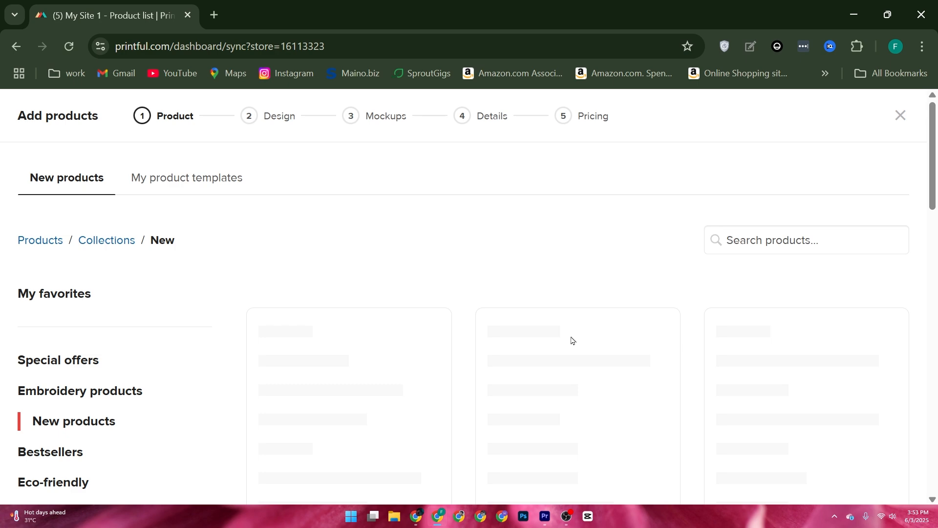
Step: Browse the new products, search the catalog for mugs, and open the Latte Mug in the design editor
scroll(362, 380, "down", 1)
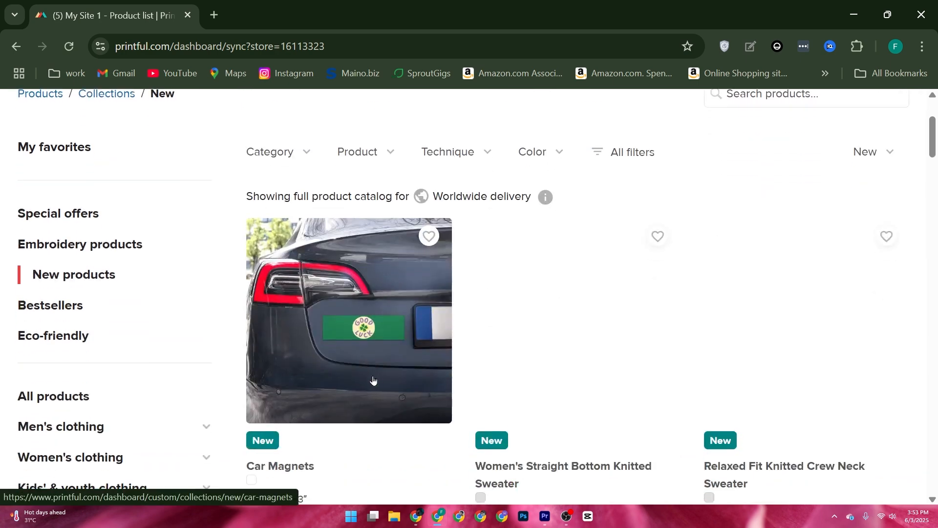
scroll(444, 364, "down", 3)
scroll(446, 366, "down", 7)
scroll(397, 362, "up", 7)
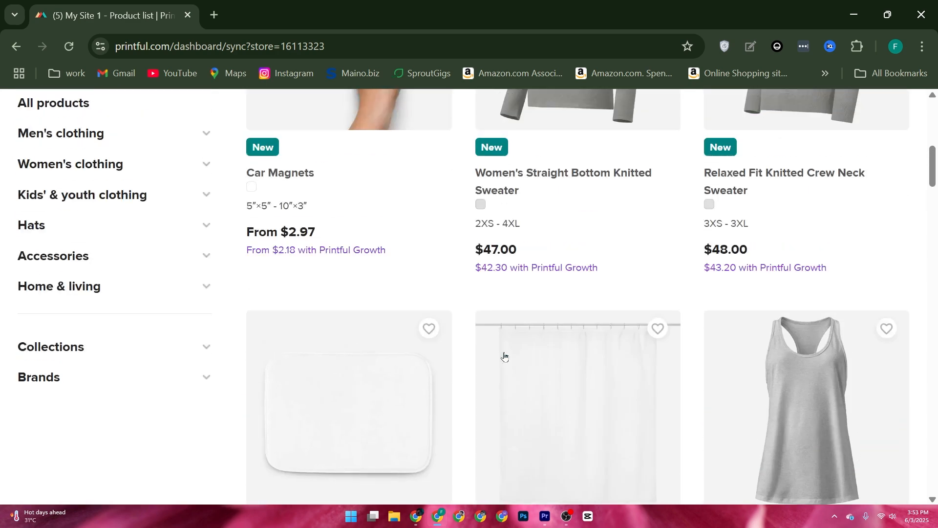
scroll(573, 245, "up", 1)
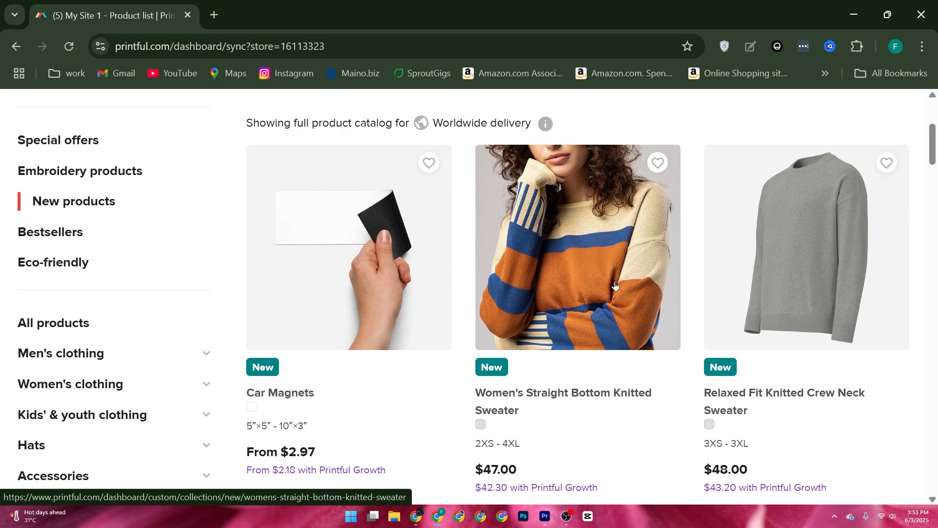
scroll(462, 206, "up", 4)
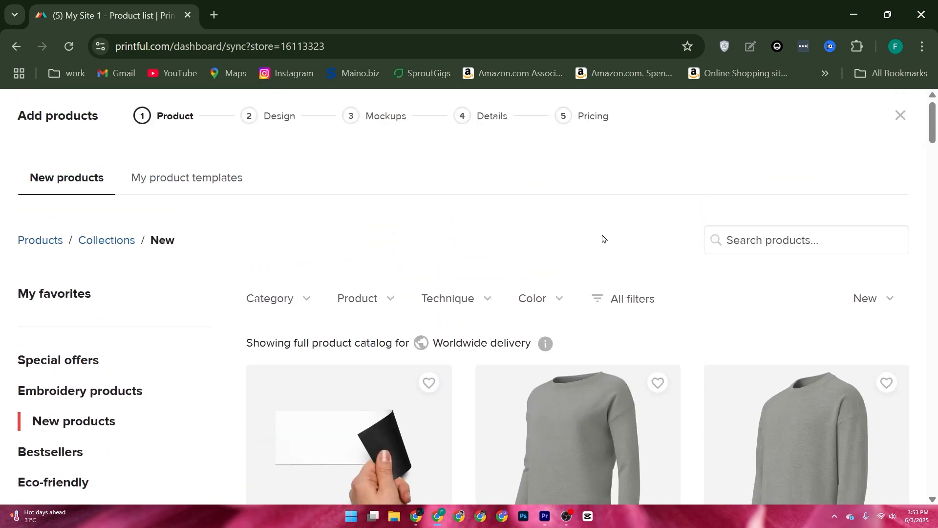
left_click(771, 245)
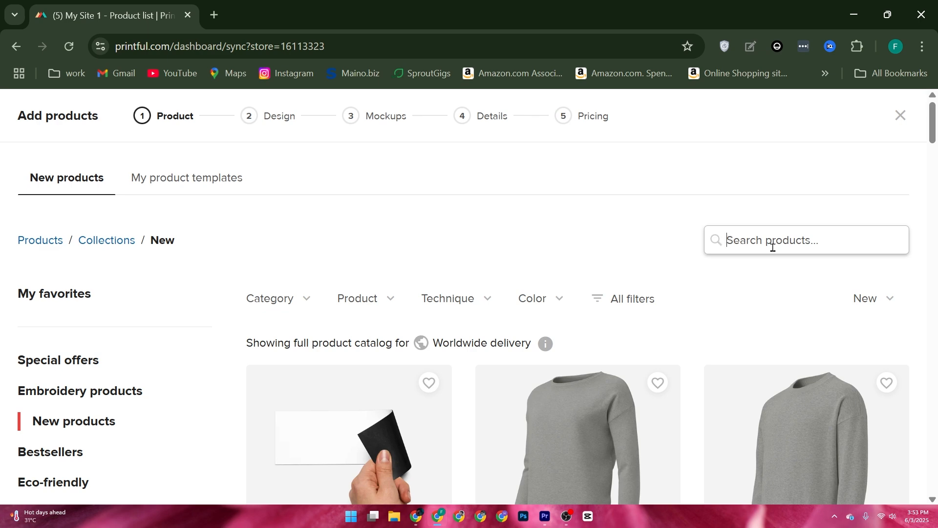
type("mugs")
key("ctrl+a")
type("Latte Mug")
key("Return")
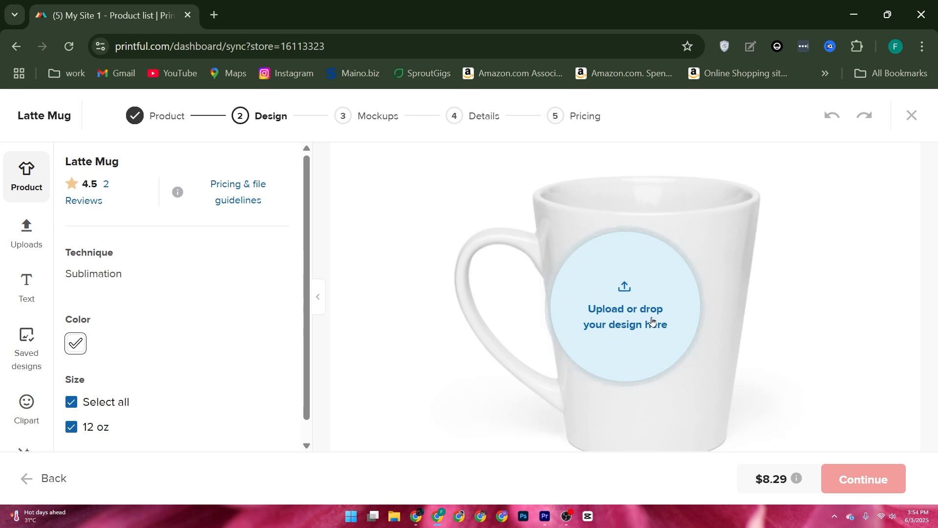
Step: Apply Screenshot-2025-04-07-155512.png from the file library to the Latte Mug and continue to the mockup choices
left_click(630, 311)
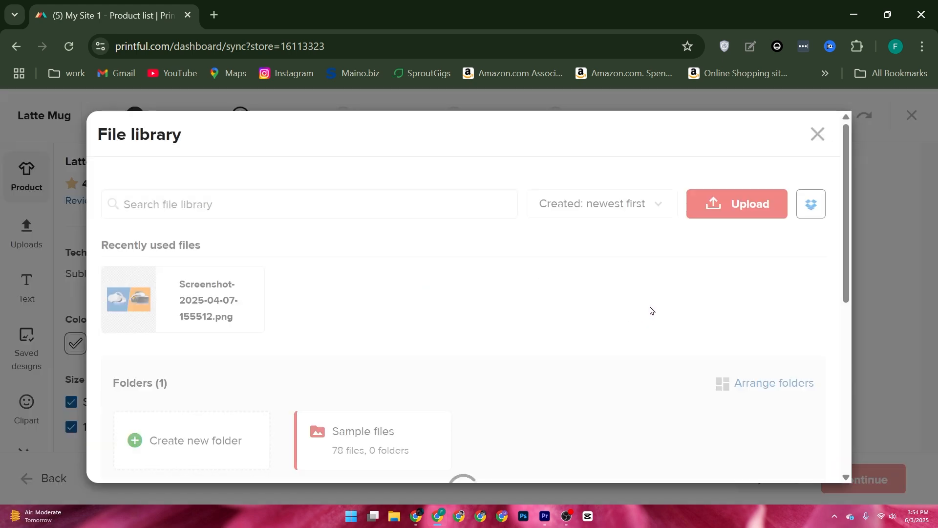
scroll(303, 388, "down", 3)
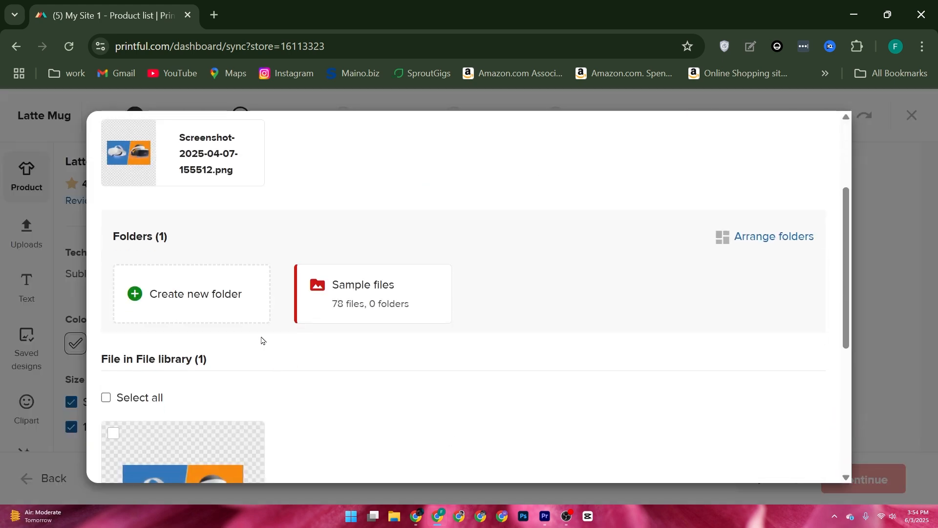
scroll(313, 345, "down", 1)
scroll(352, 342, "up", 3)
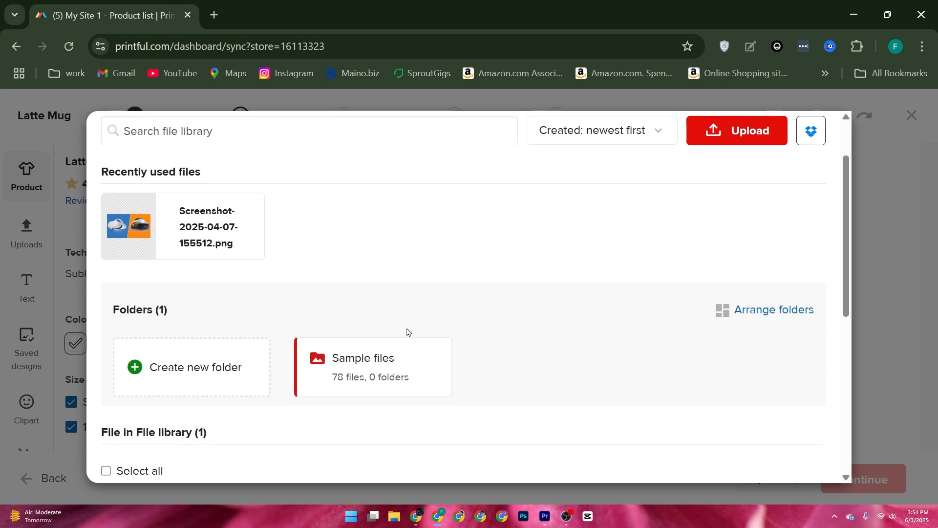
left_click(732, 128)
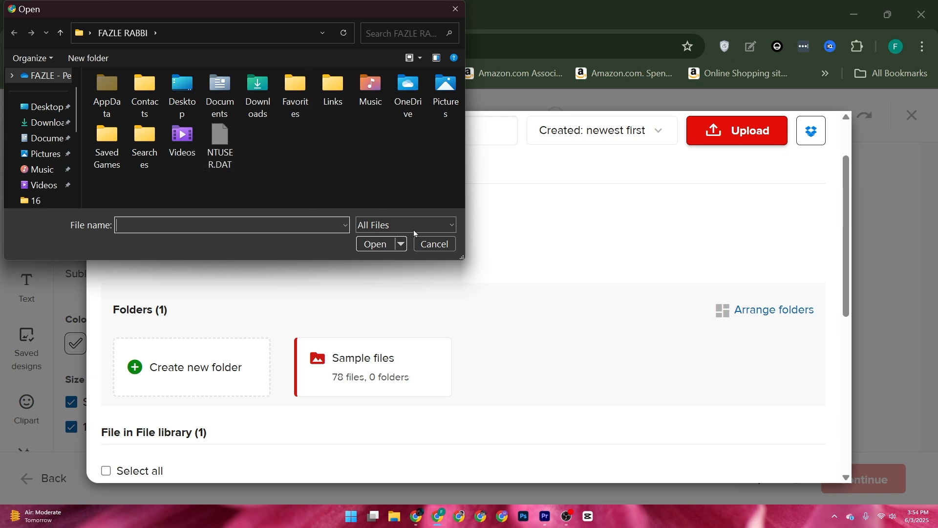
left_click(435, 244)
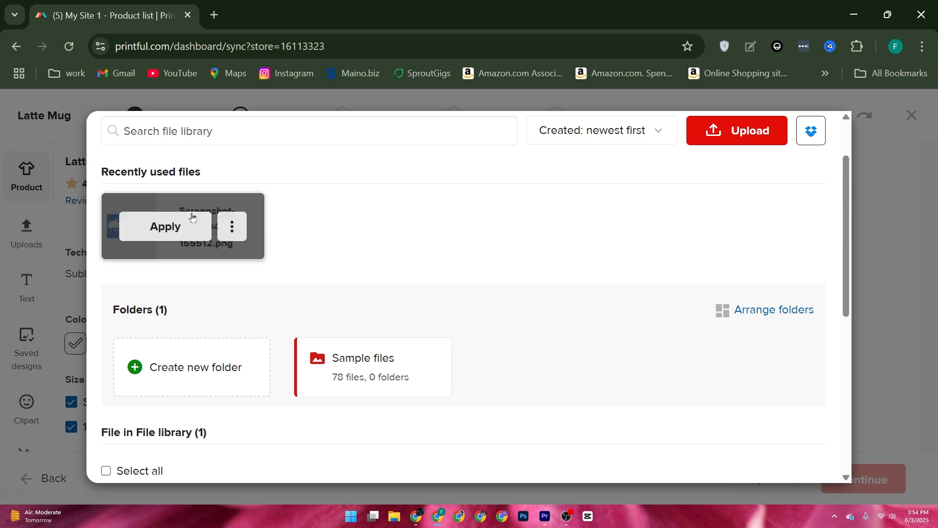
left_click(147, 227)
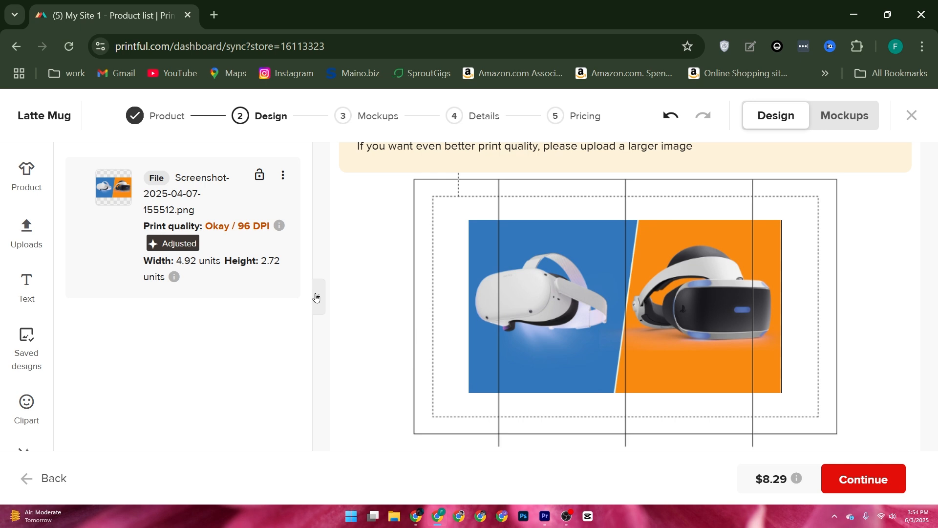
left_click(847, 490)
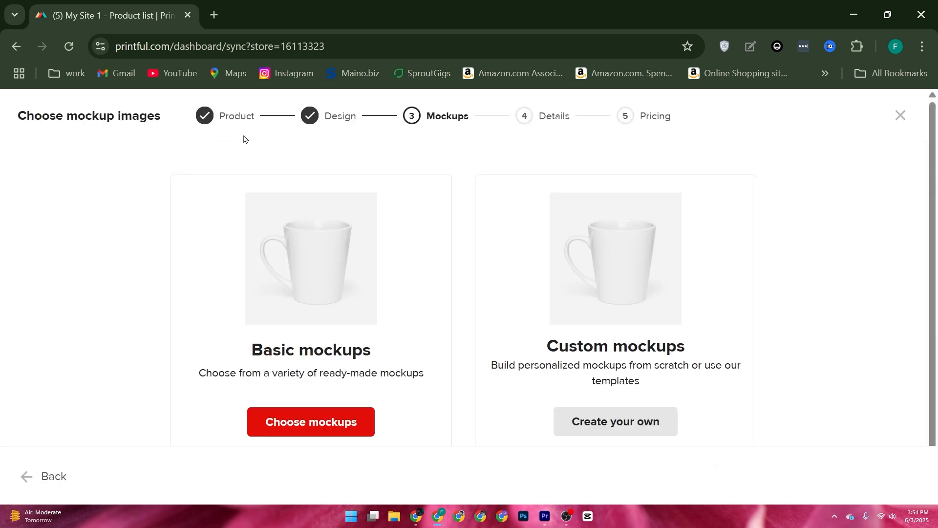
Step: Go back to the product selection and leave the Latte Mug setup unsaved, returning to the Stores page
left_click(224, 117)
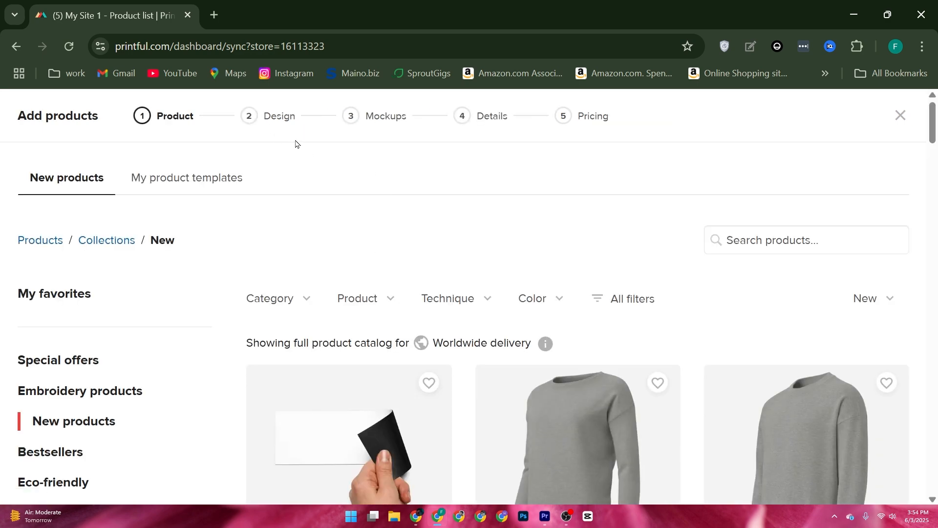
scroll(295, 143, "down", 3)
scroll(399, 204, "up", 2)
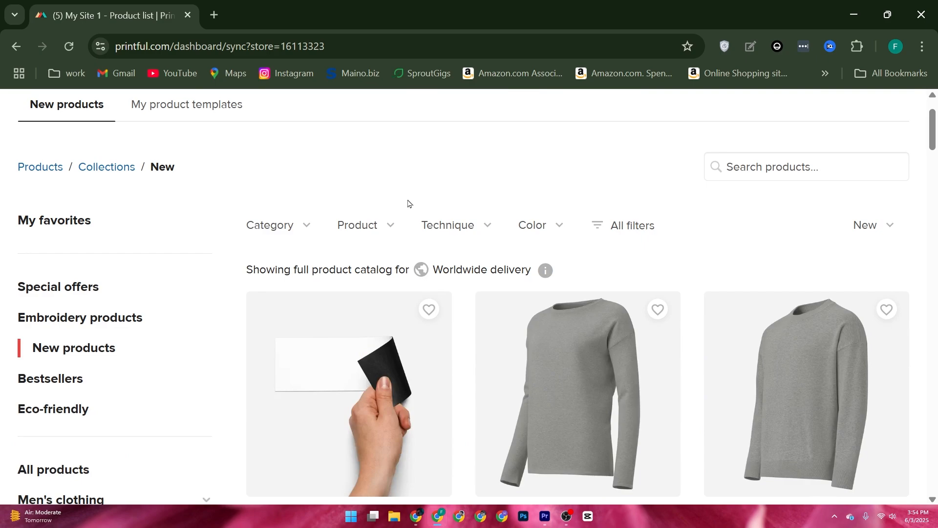
scroll(402, 203, "up", 2)
left_click(16, 47)
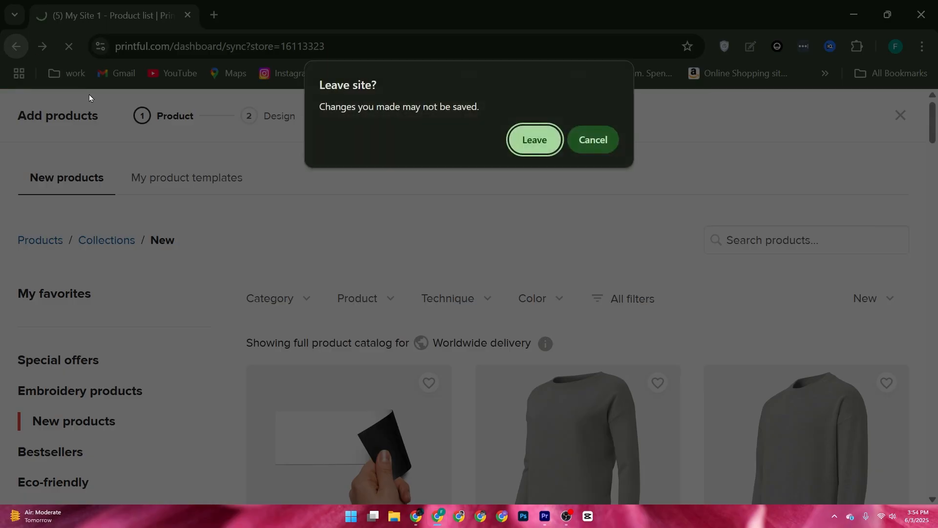
left_click(535, 140)
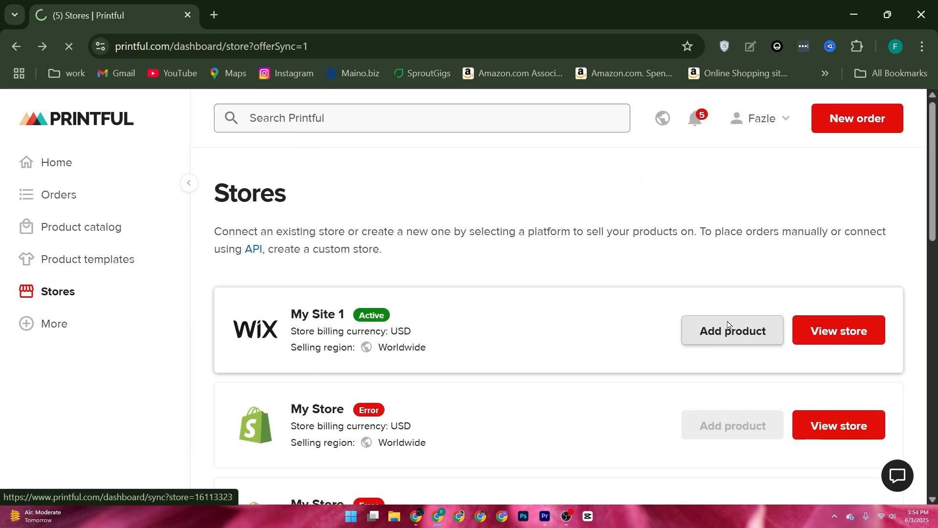
Step: Start adding a product to My Site 1 and choose Car Magnets from the new products
left_click(728, 325)
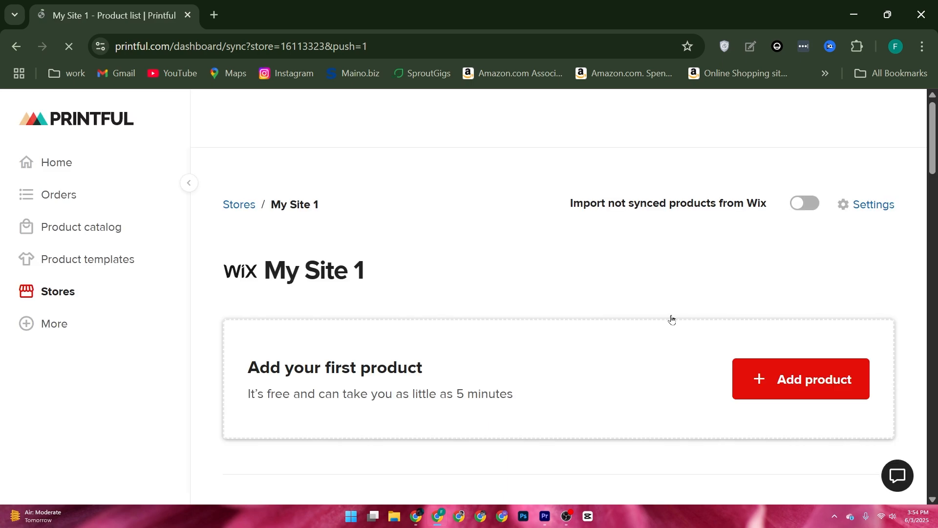
left_click(780, 380)
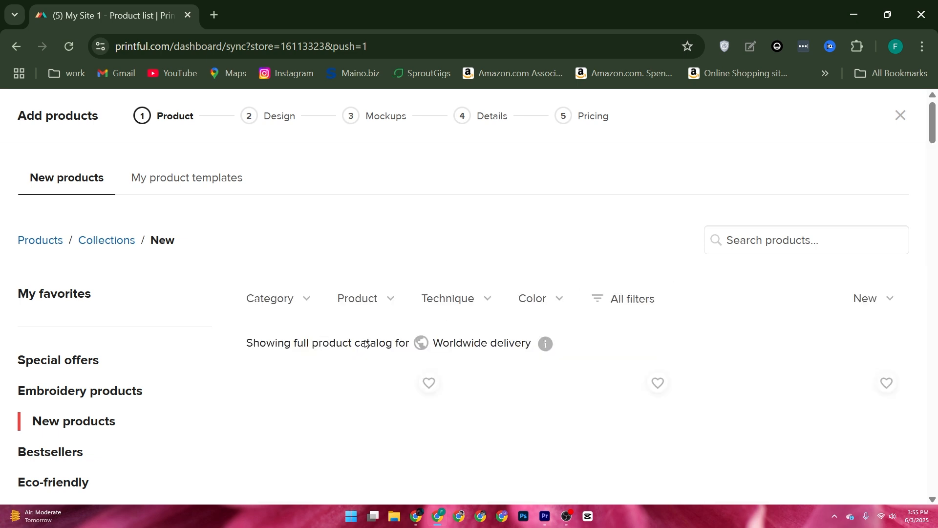
scroll(369, 342, "down", 1)
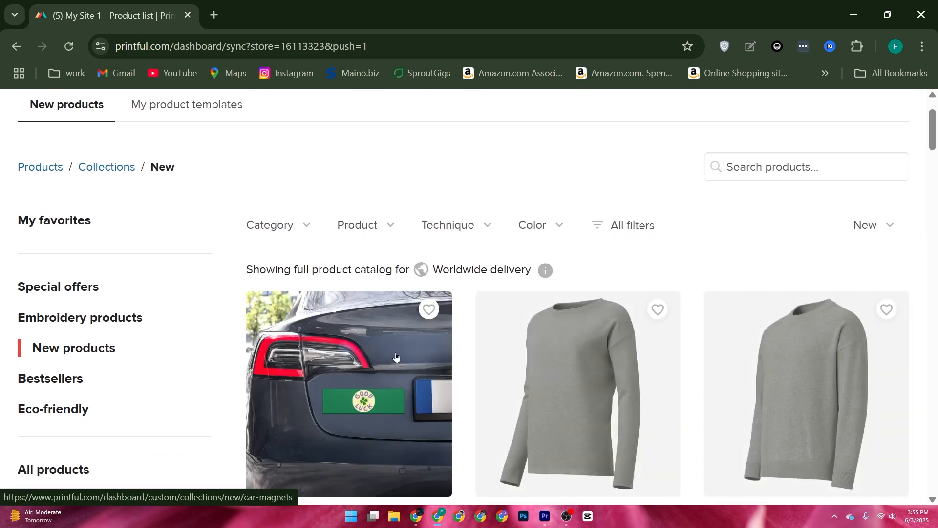
left_click(366, 396)
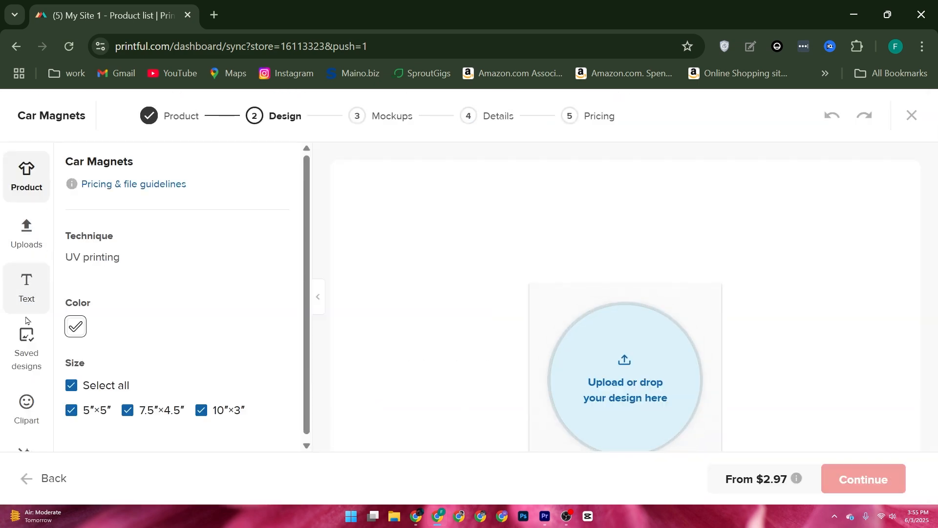
Step: Browse the clipart, then apply Screenshot-2025-04-07-155512.png from the file library to the Car Magnets and continue to the mockups
scroll(30, 317, "down", 2)
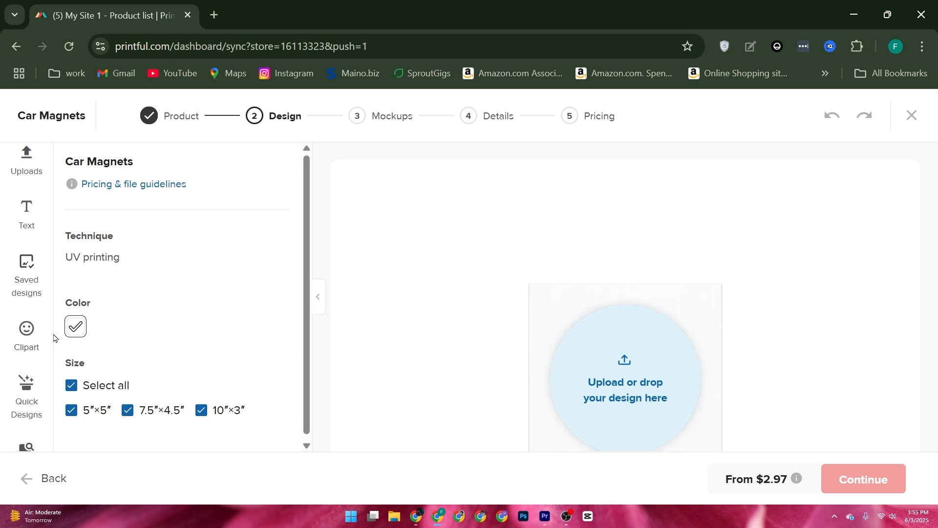
left_click(35, 338)
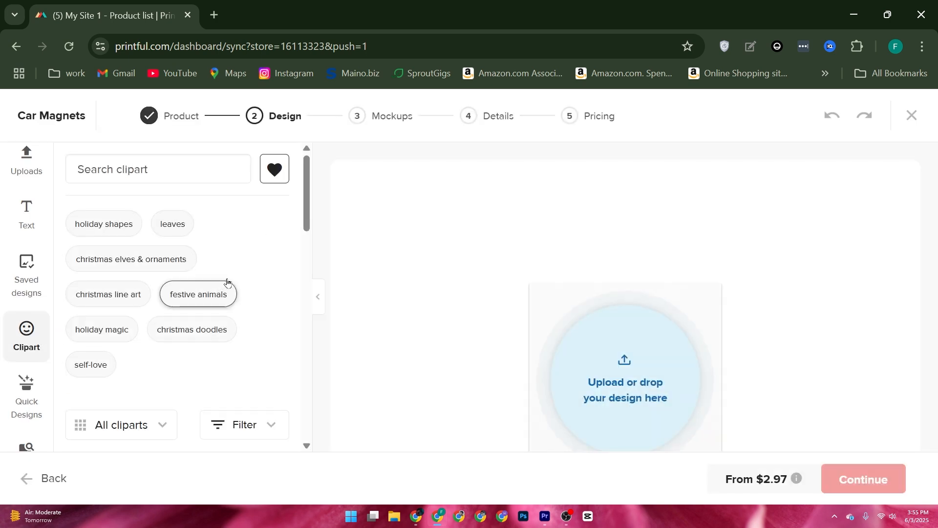
scroll(227, 282, "down", 6)
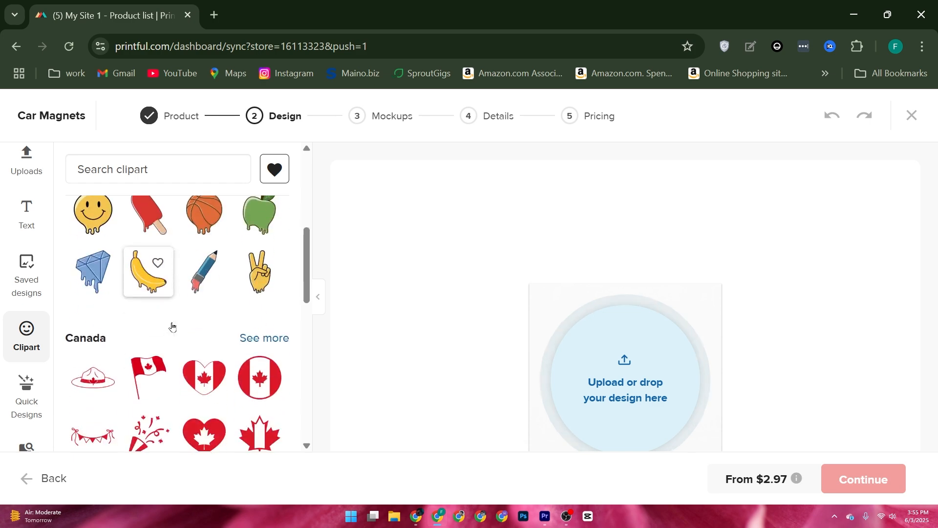
left_click(574, 325)
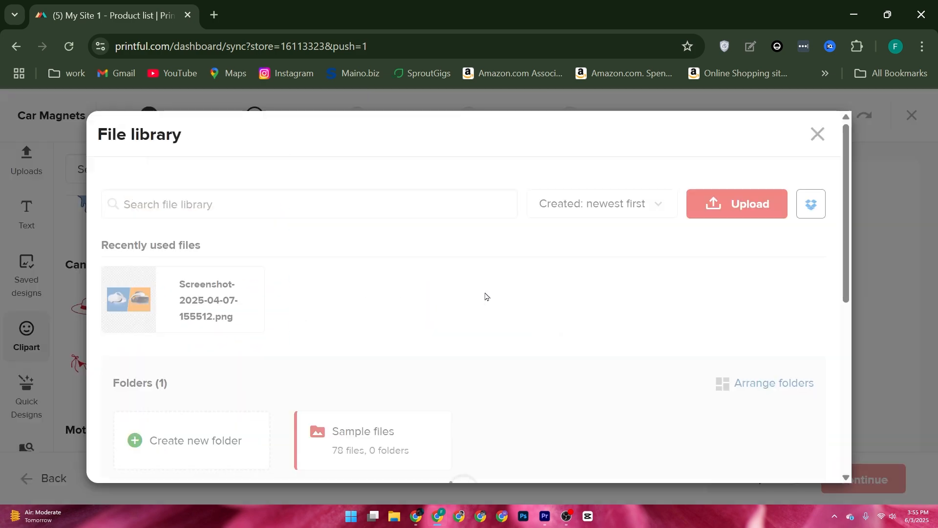
left_click(184, 300)
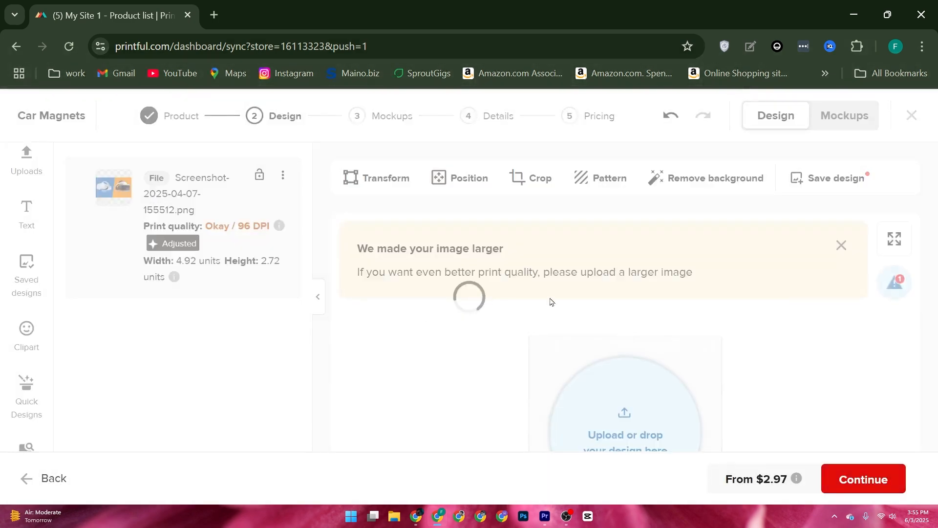
left_click(856, 482)
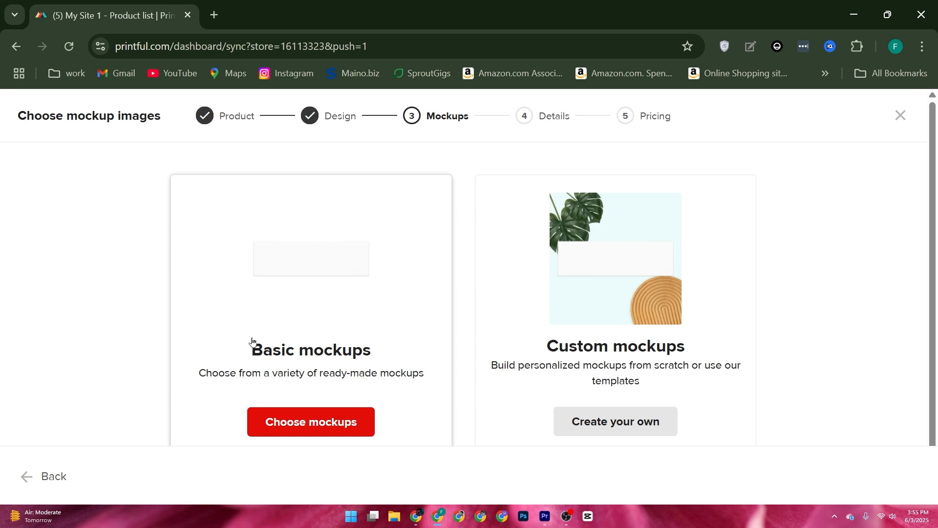
Step: Choose the basic mockups for the Car Magnets, review the previews and format, and continue to the product details
left_click_drag(247, 355, 386, 366)
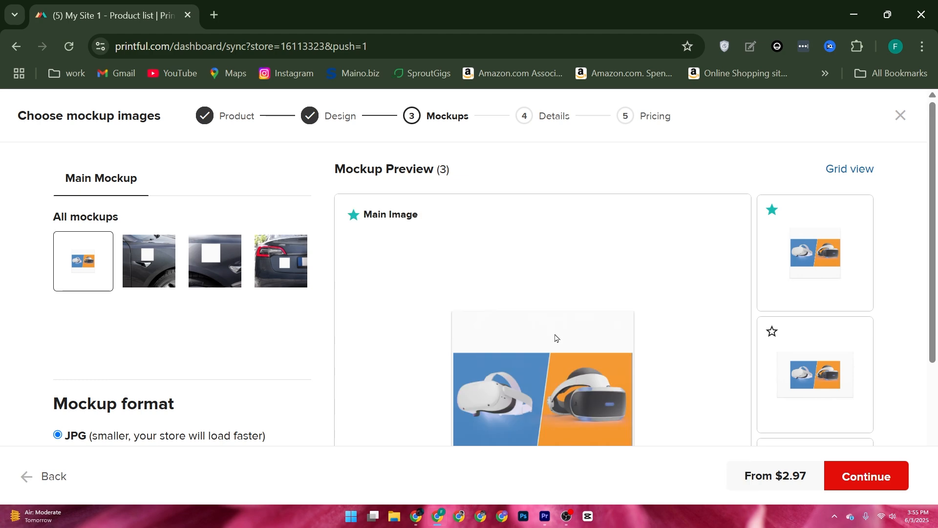
scroll(555, 337, "down", 3)
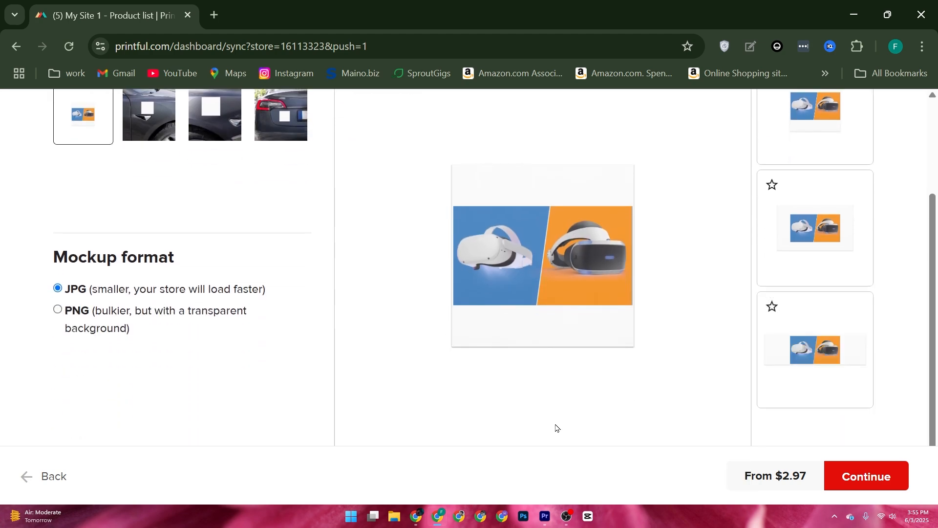
scroll(506, 418, "up", 3)
left_click(866, 476)
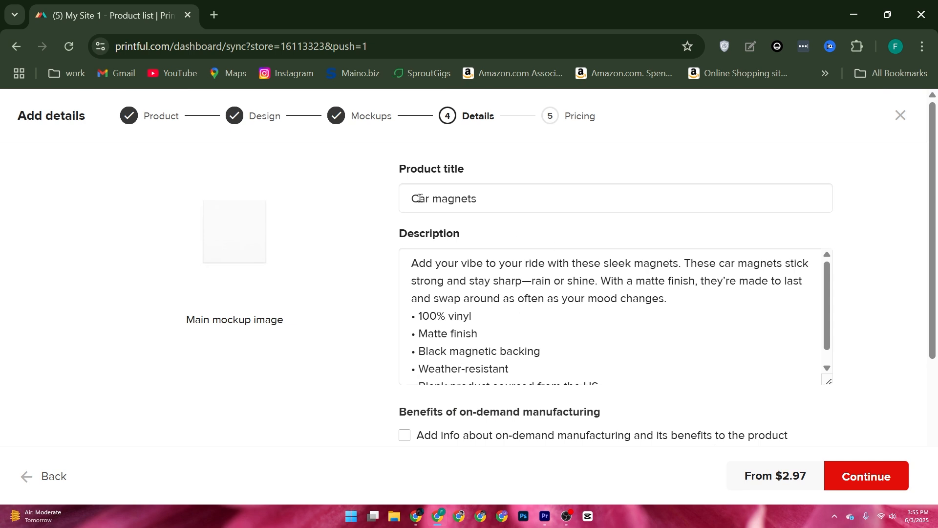
Step: Review the product title, description and compliance options of the Car Magnets, and continue to pricing
left_click_drag(398, 177, 508, 171)
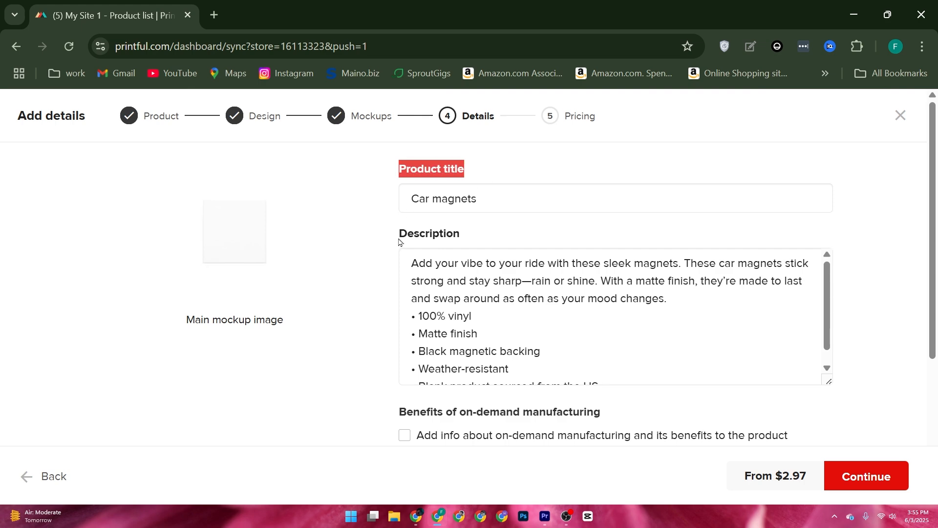
left_click_drag(398, 241, 530, 236)
scroll(508, 254, "down", 4)
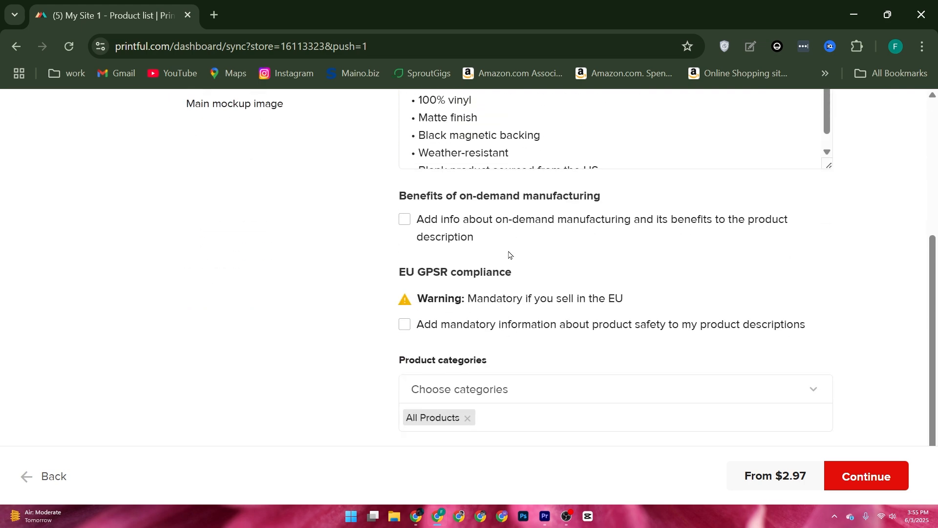
left_click(849, 475)
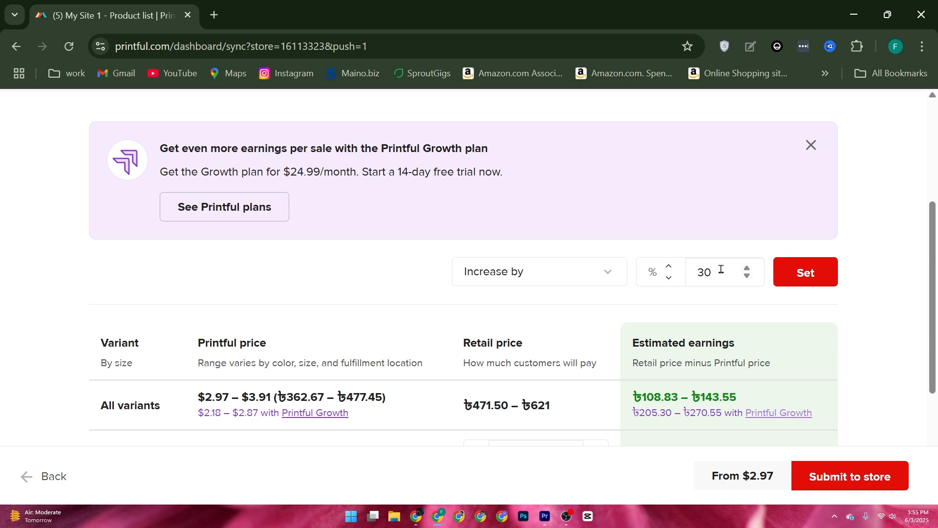
Step: Examine the retail prices and estimated earnings for each Car Magnets size variant
scroll(680, 372, "down", 3)
scroll(538, 373, "down", 1)
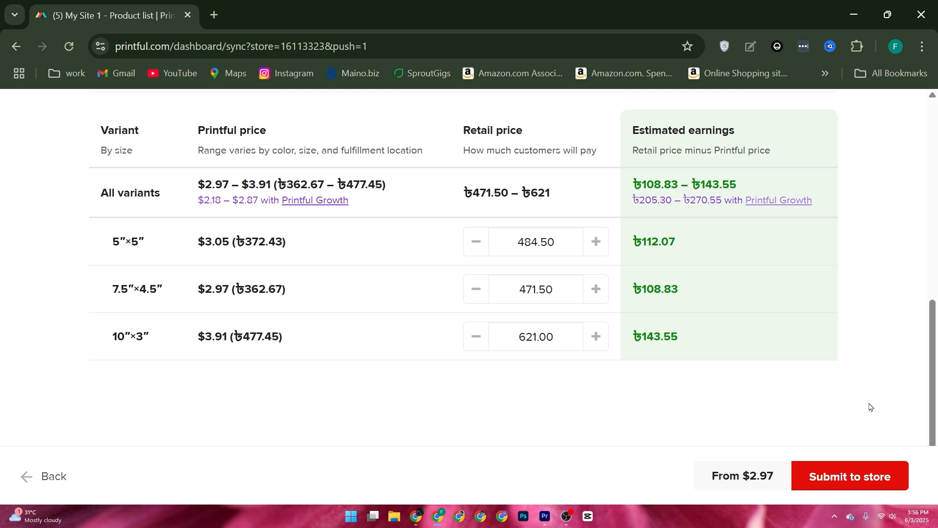
scroll(870, 407, "up", 10)
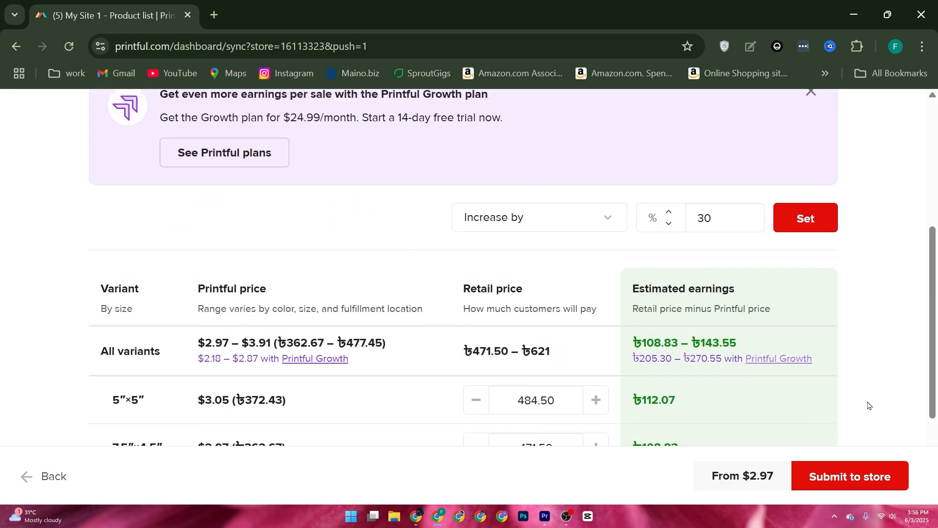